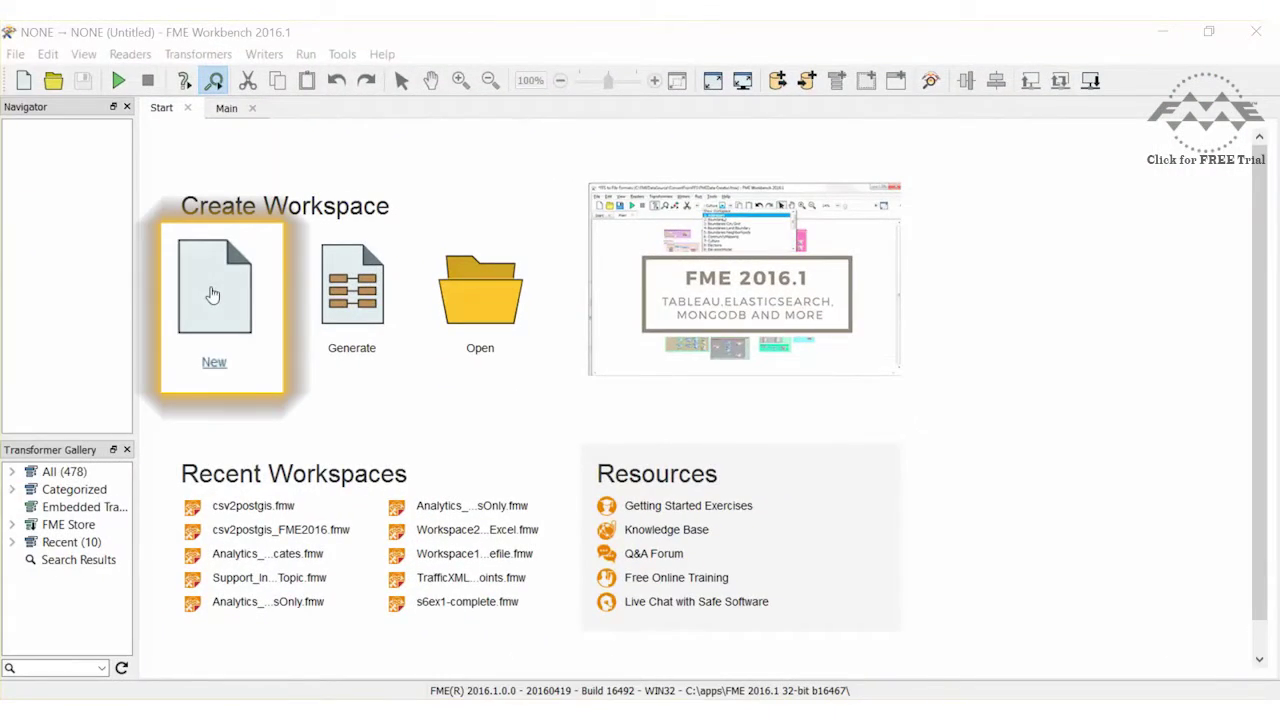
# Start a new workspace from Downtown.csv dropped on the canvas and view its CSV parameters.
pyautogui.click(213, 295)
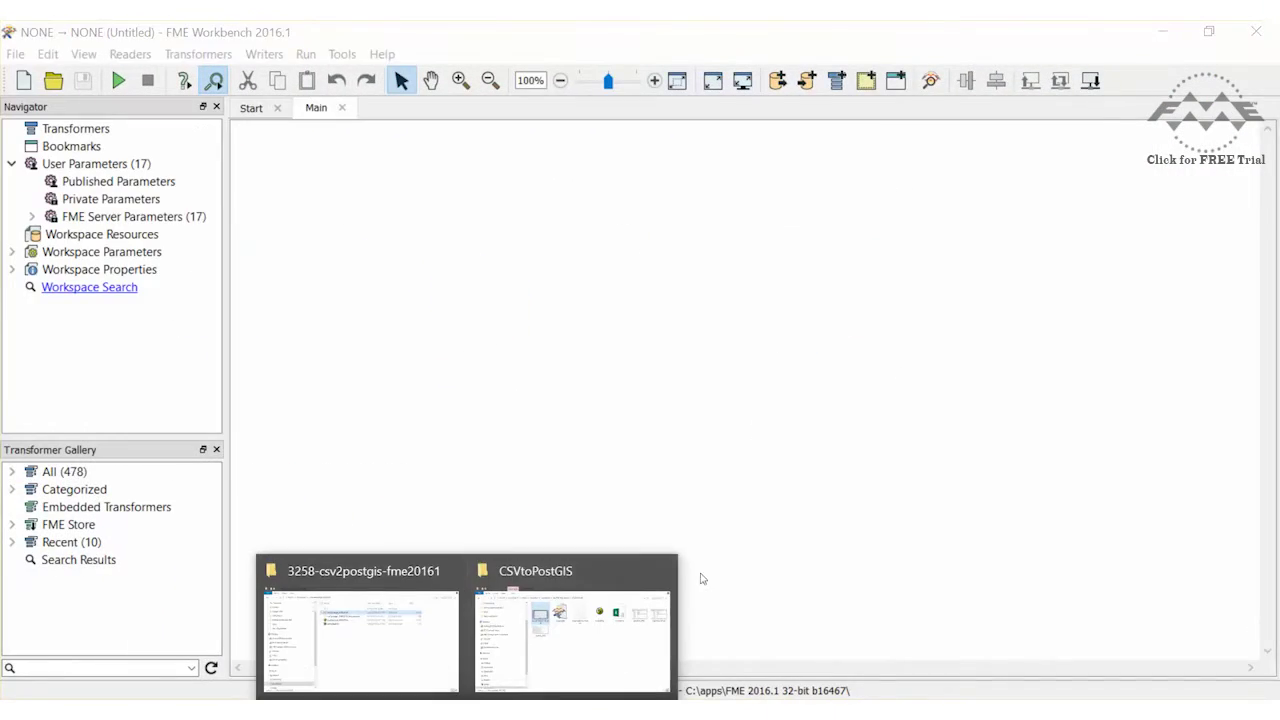
pyautogui.click(666, 626)
pyautogui.moveTo(724, 135); pyautogui.dragTo(756, 496)
pyautogui.moveTo(987, 612); pyautogui.dragTo(756, 365)
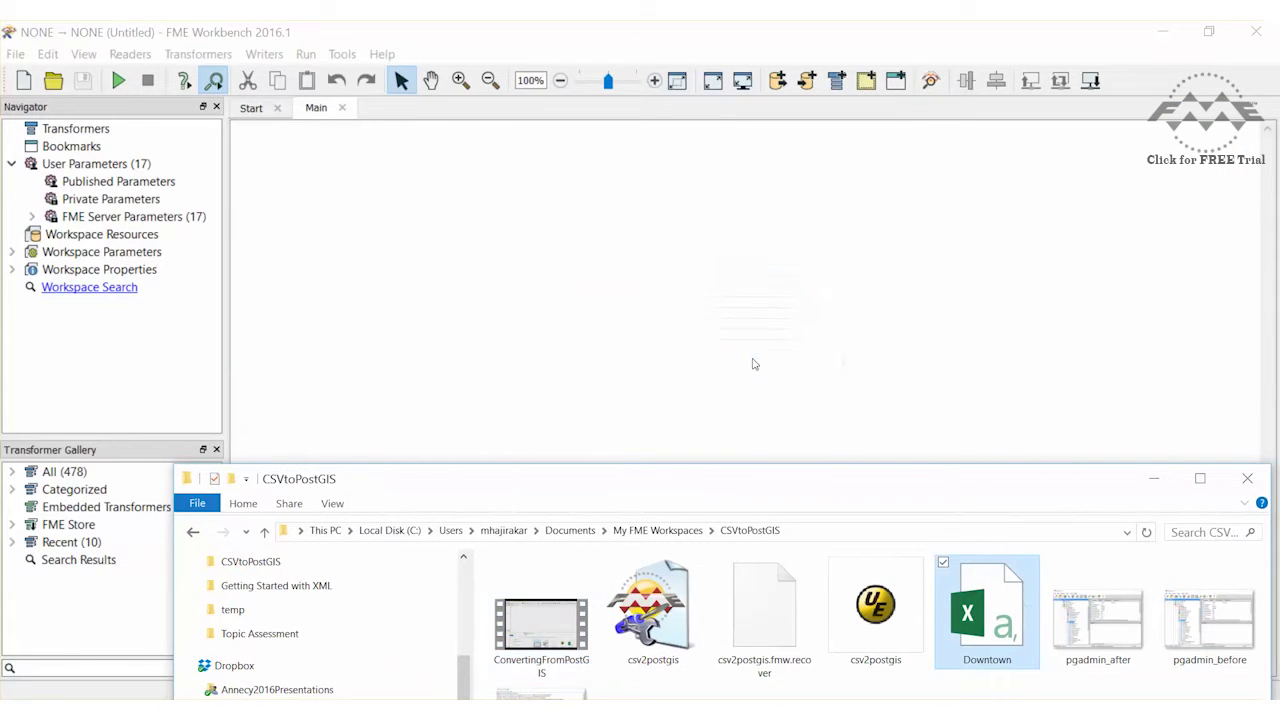
pyautogui.click(1154, 478)
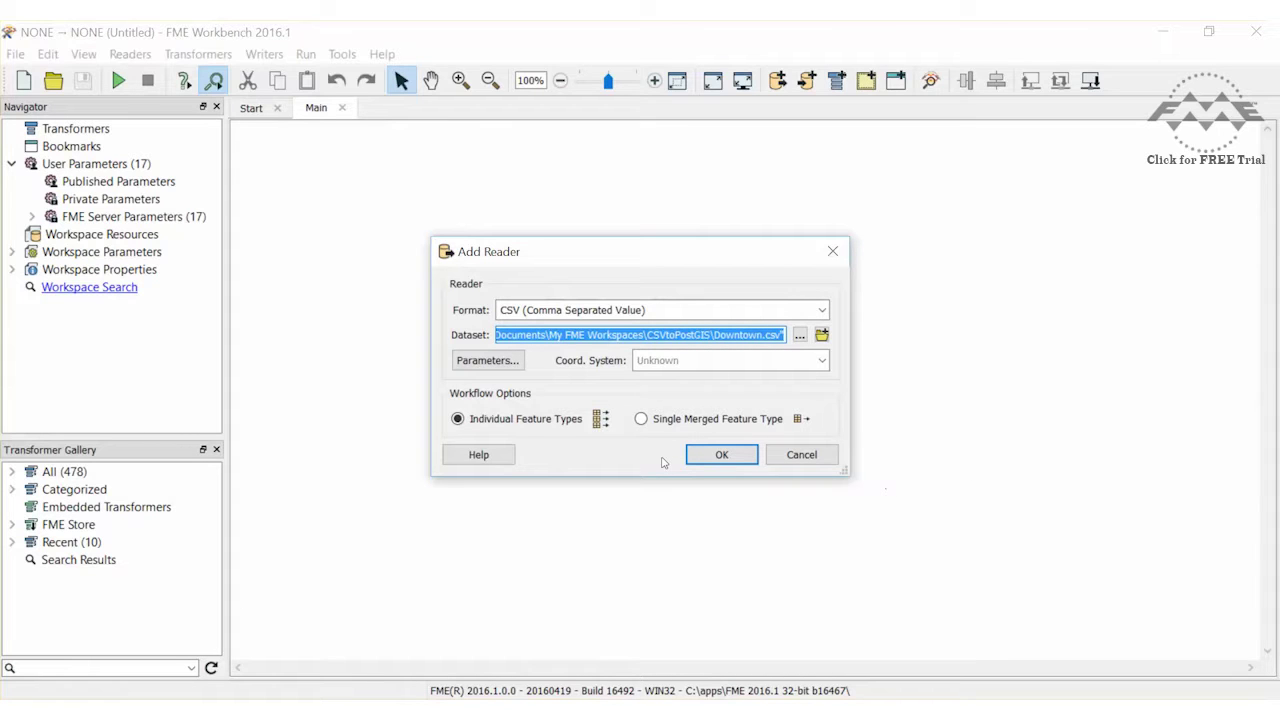
pyautogui.click(487, 360)
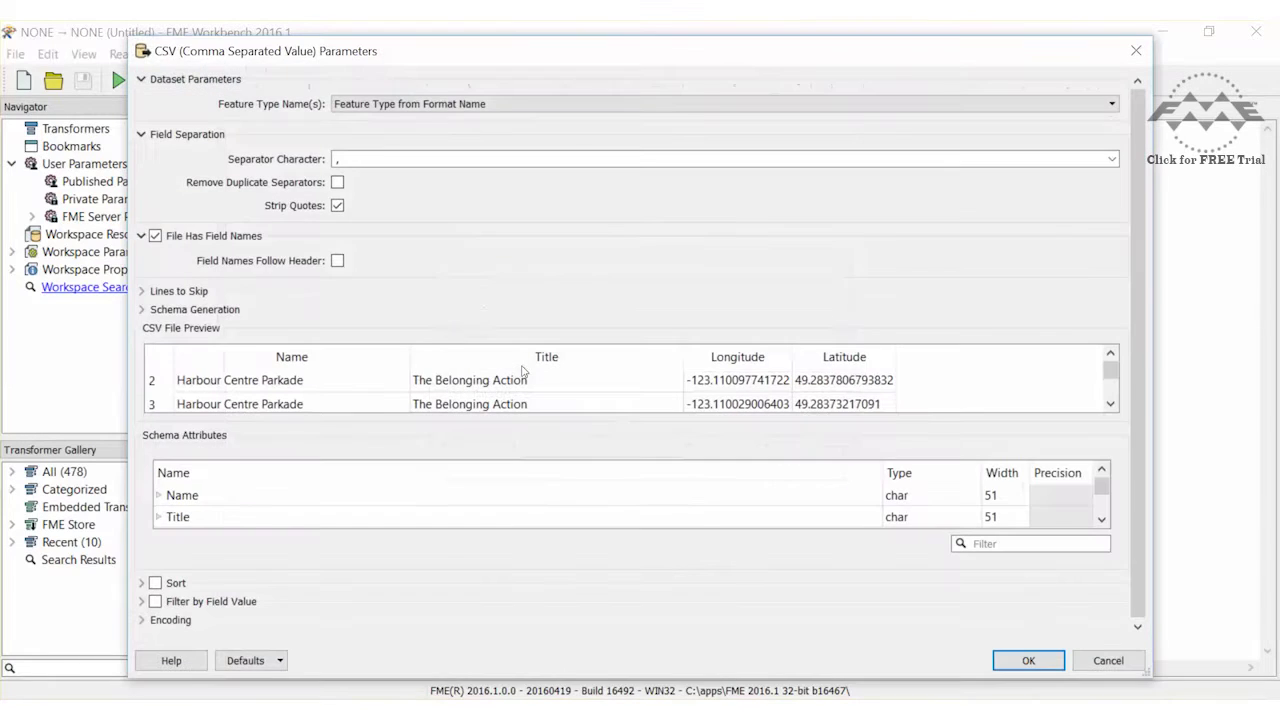
# Set Longitude as x_coordinate and Latitude as y_coordinate in the CSV parameters.
pyautogui.click(1101, 520)
pyautogui.click(1101, 520)
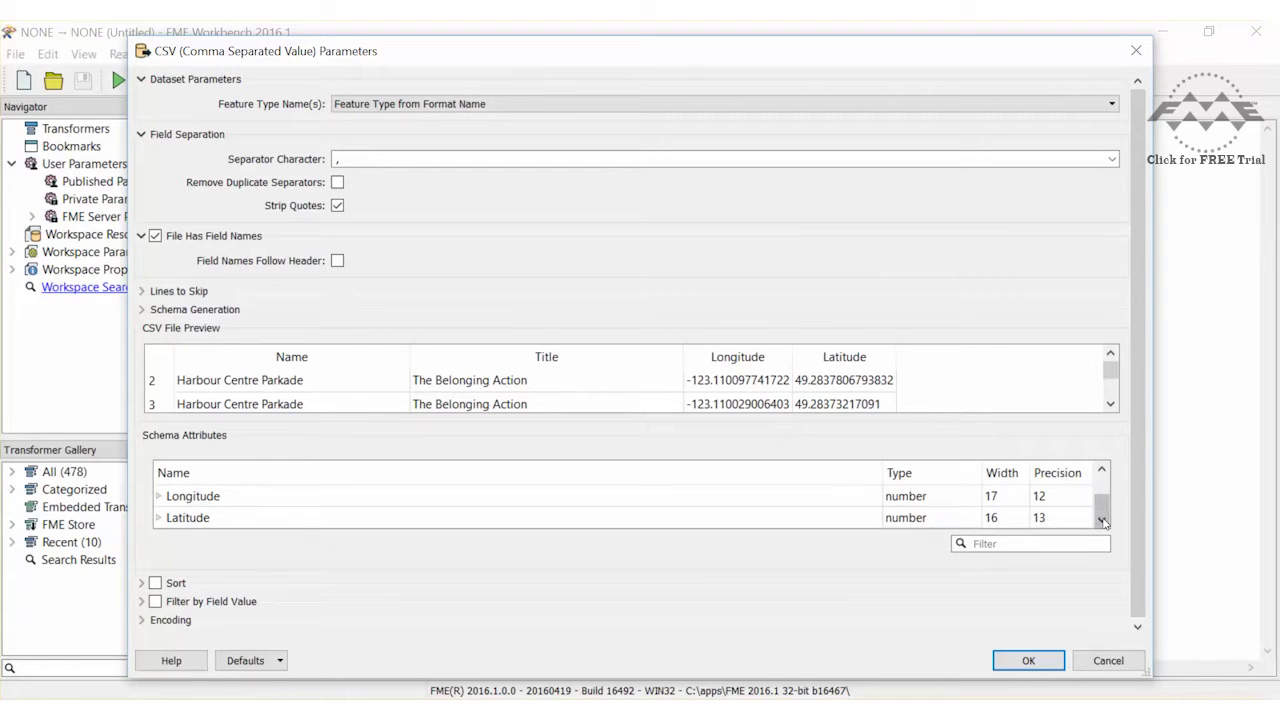
pyautogui.click(968, 505)
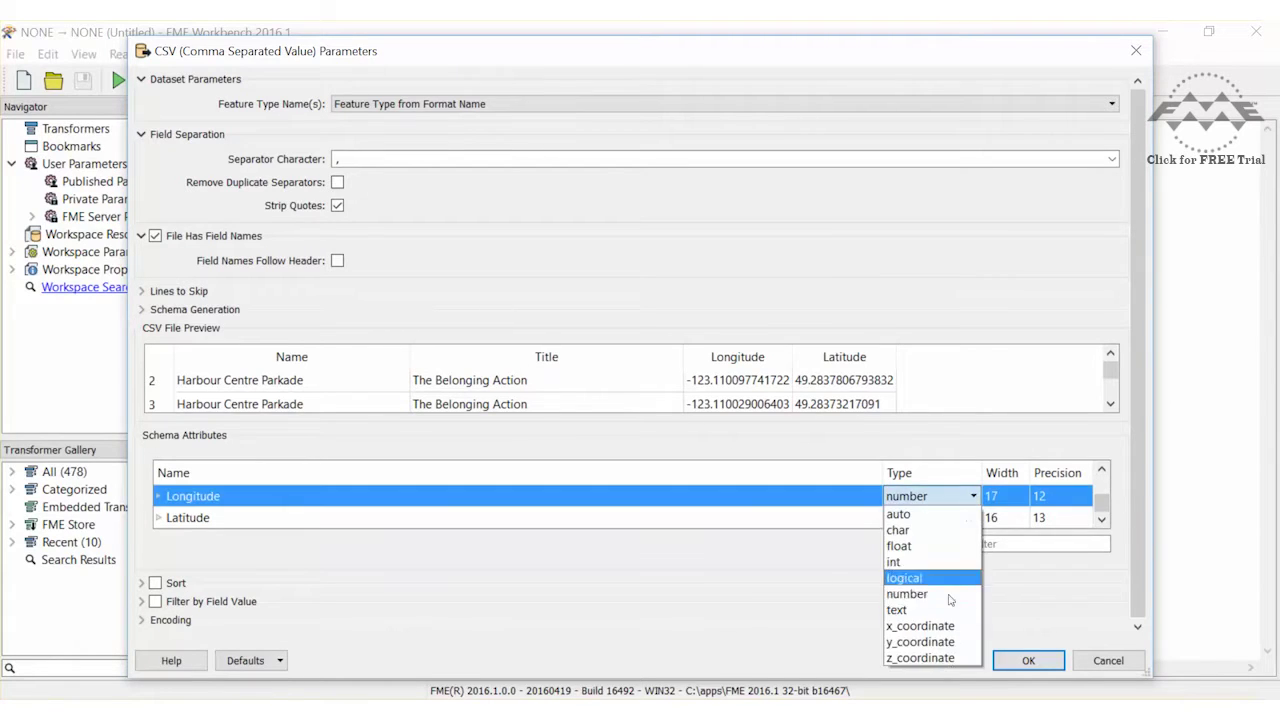
pyautogui.click(948, 627)
pyautogui.click(972, 517)
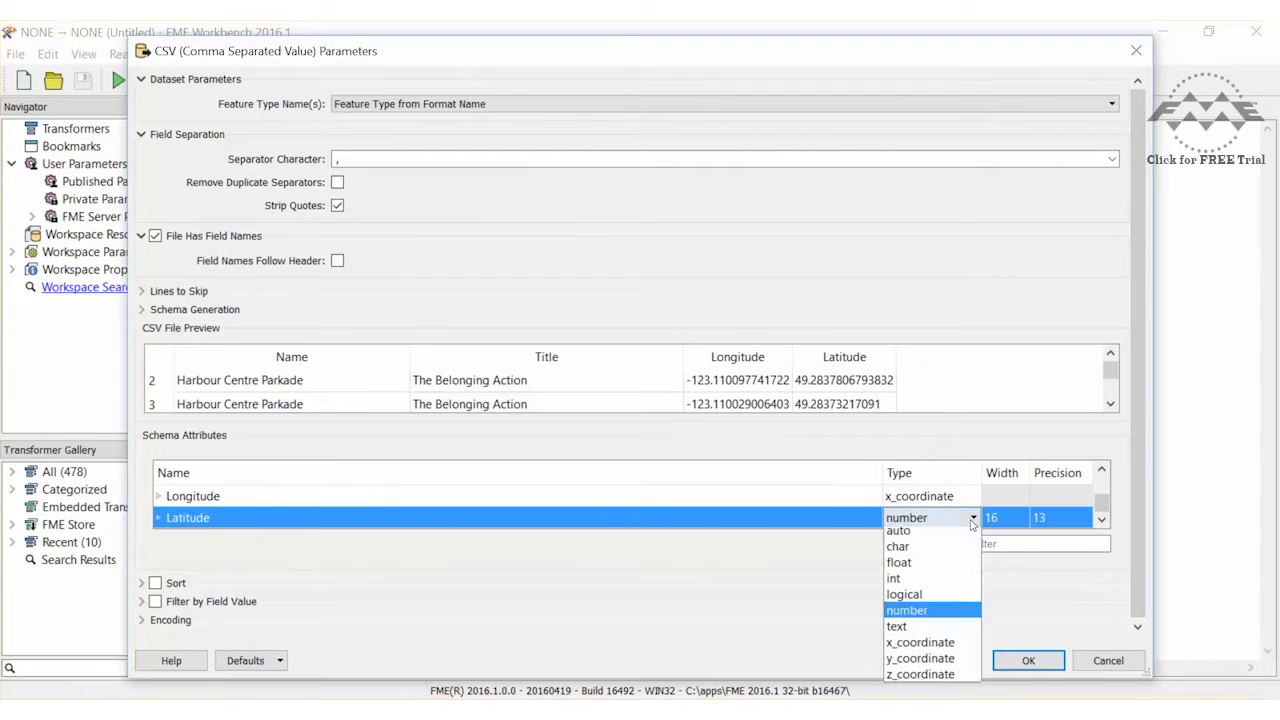
pyautogui.click(945, 665)
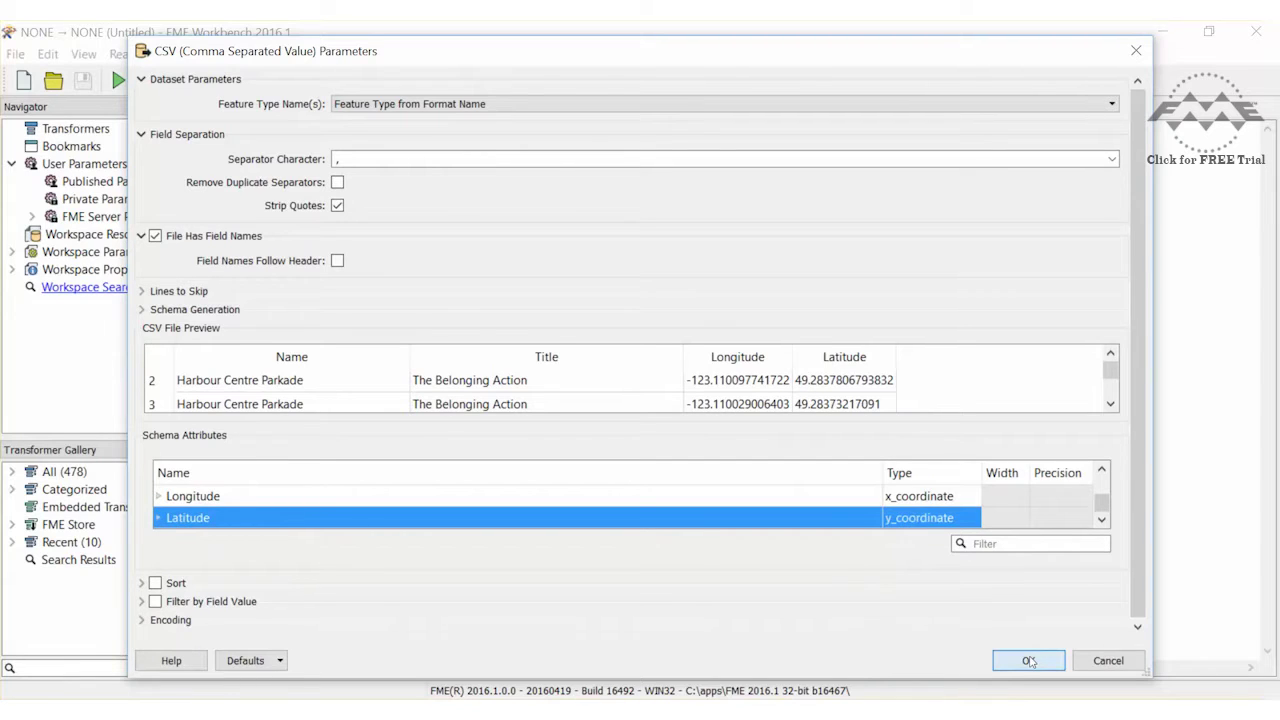
pyautogui.click(1029, 661)
# Set the coordinate system to LL84 and add the Downtown CSV reader.
pyautogui.click(792, 358)
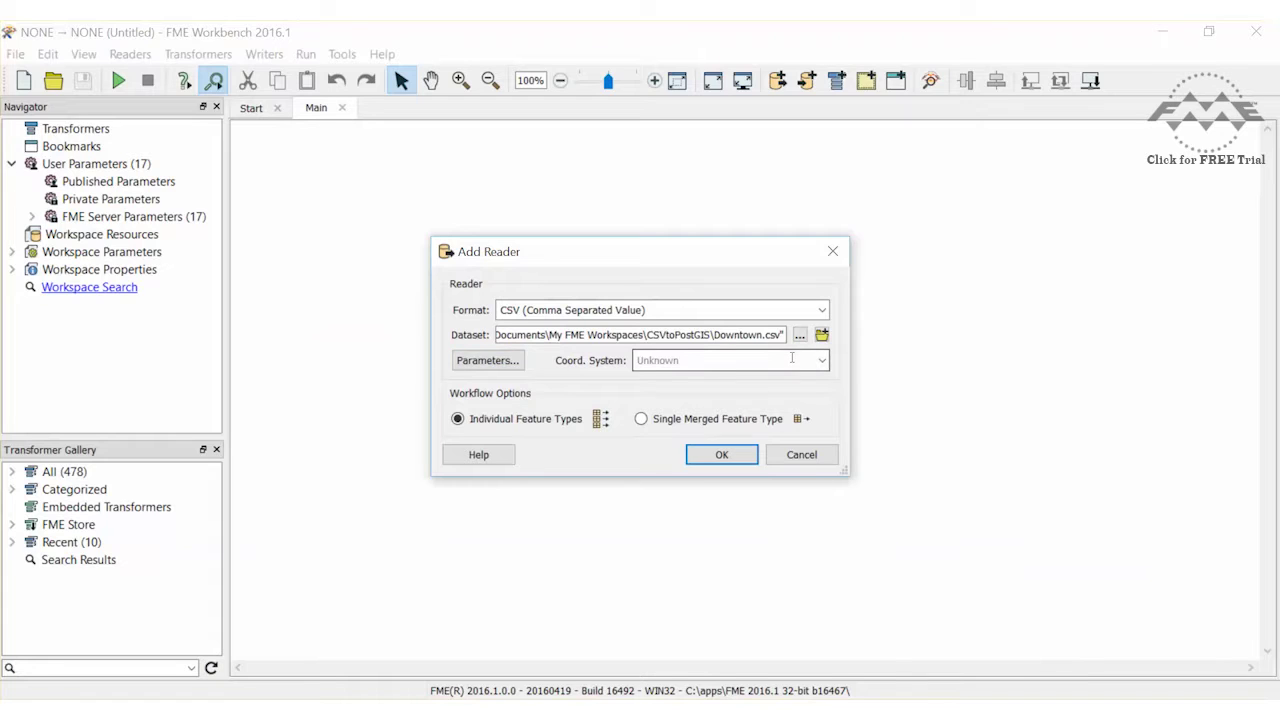
pyautogui.write('LL84')
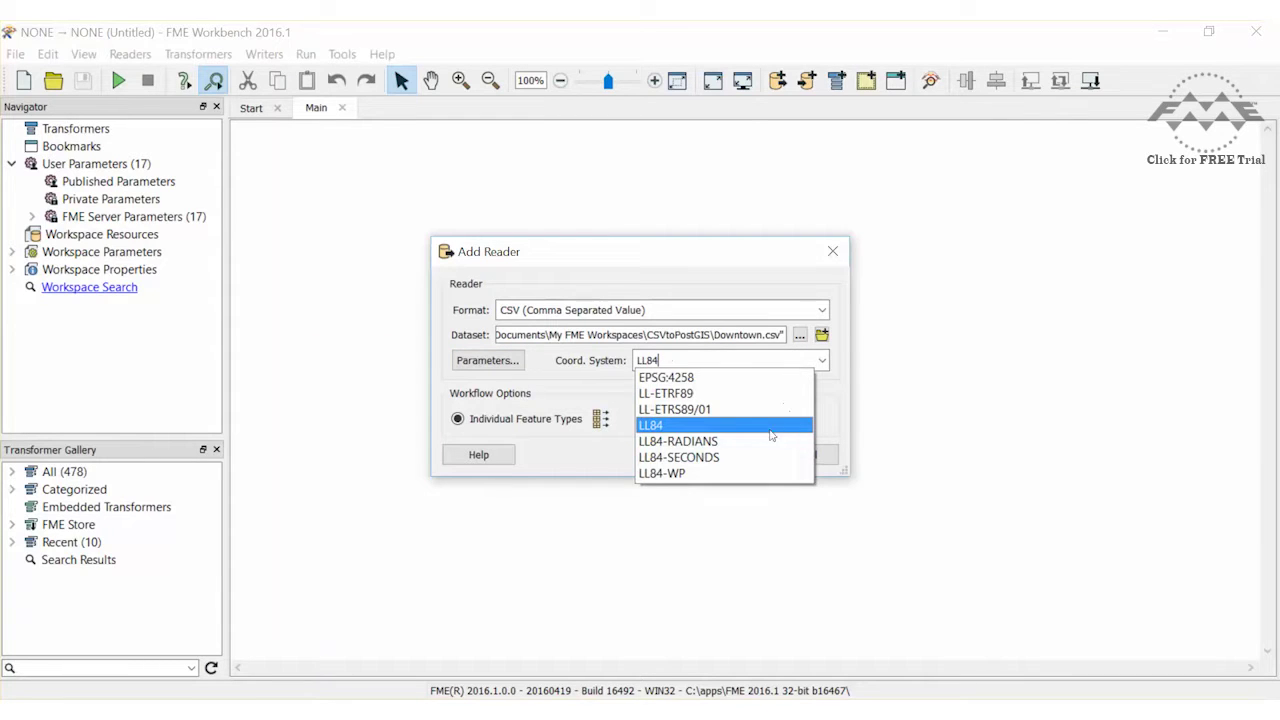
pyautogui.click(771, 433)
pyautogui.click(743, 457)
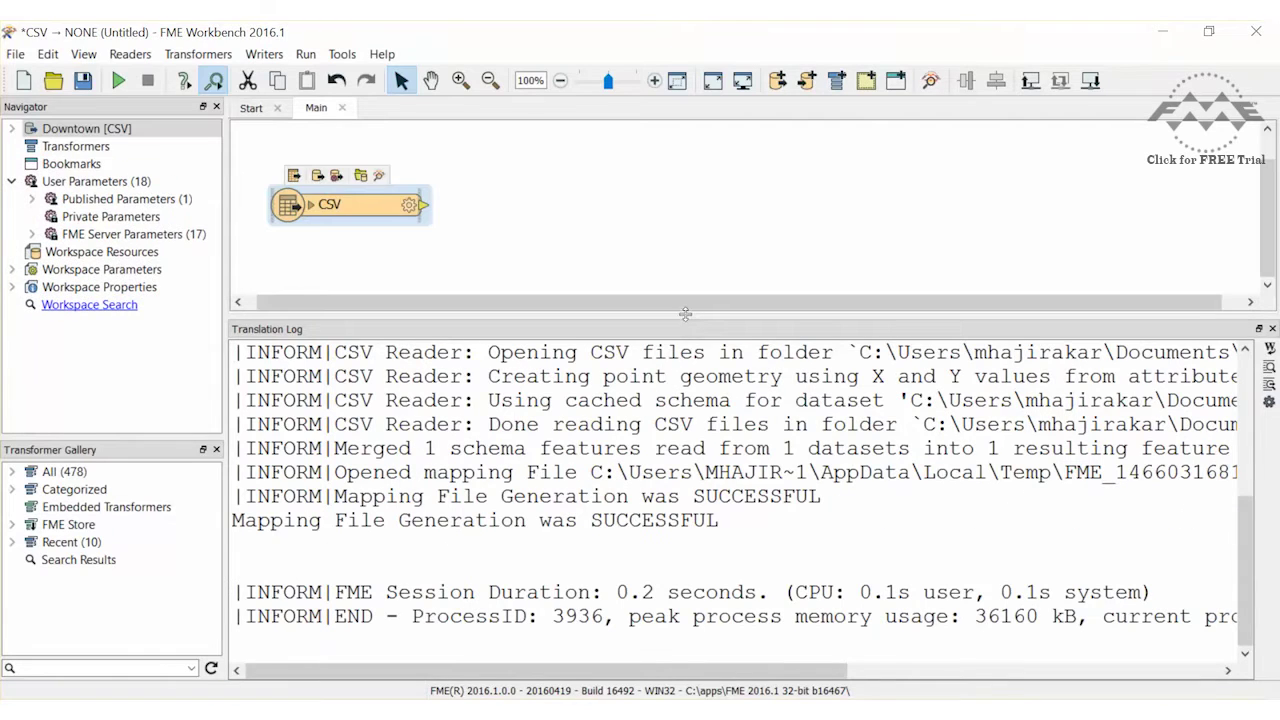
pyautogui.moveTo(686, 317); pyautogui.dragTo(693, 538)
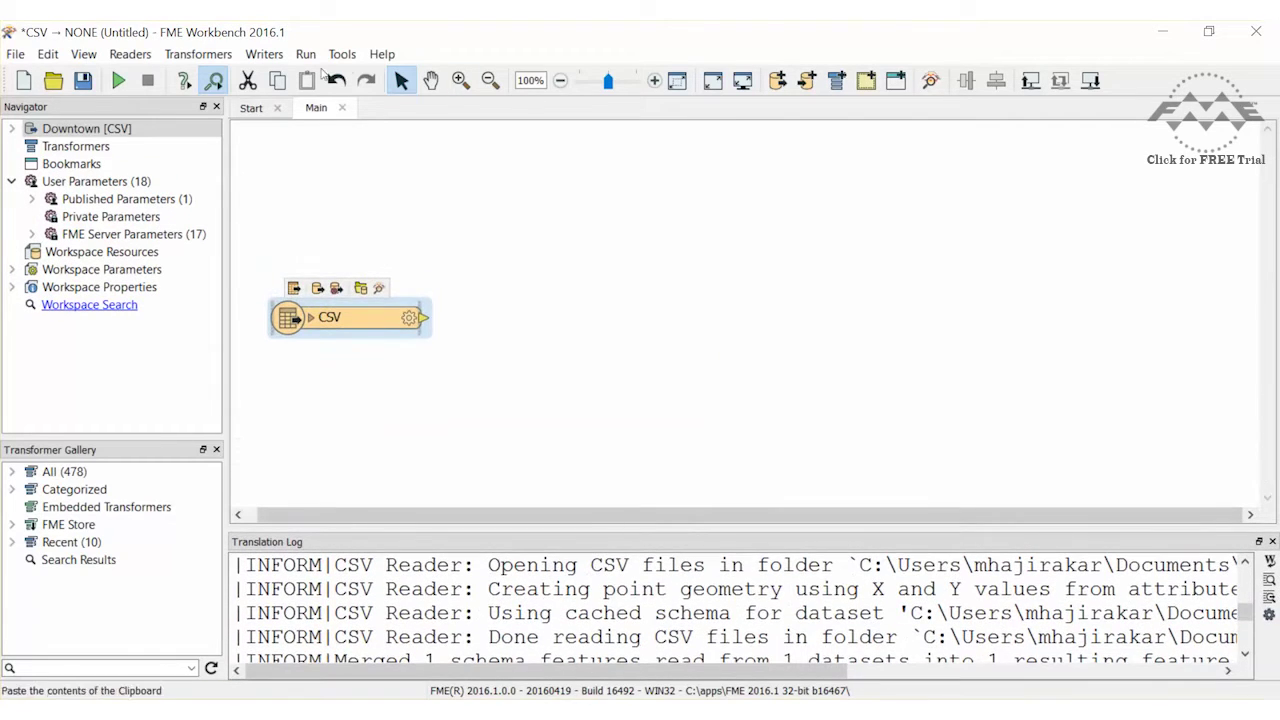
pyautogui.click(264, 54)
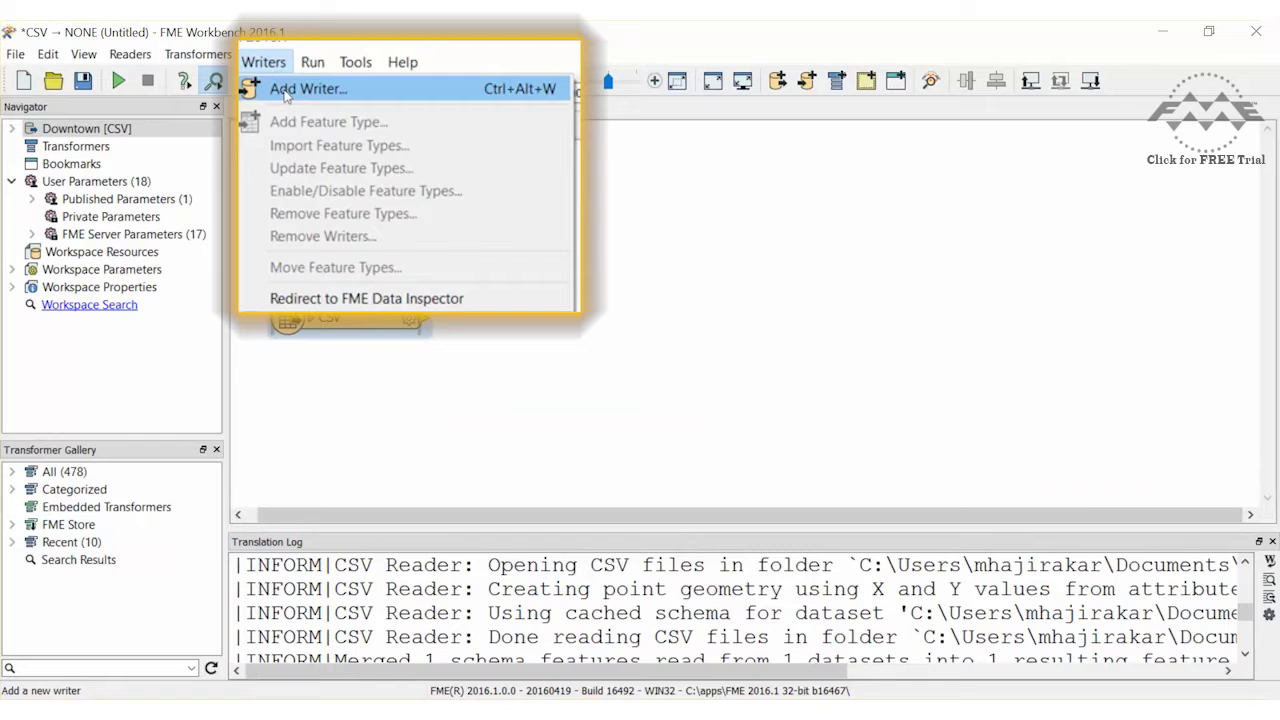
# Configure a PostGIS writer with embedded connection parameters for the fmedata database.
pyautogui.click(284, 89)
pyautogui.write('post')
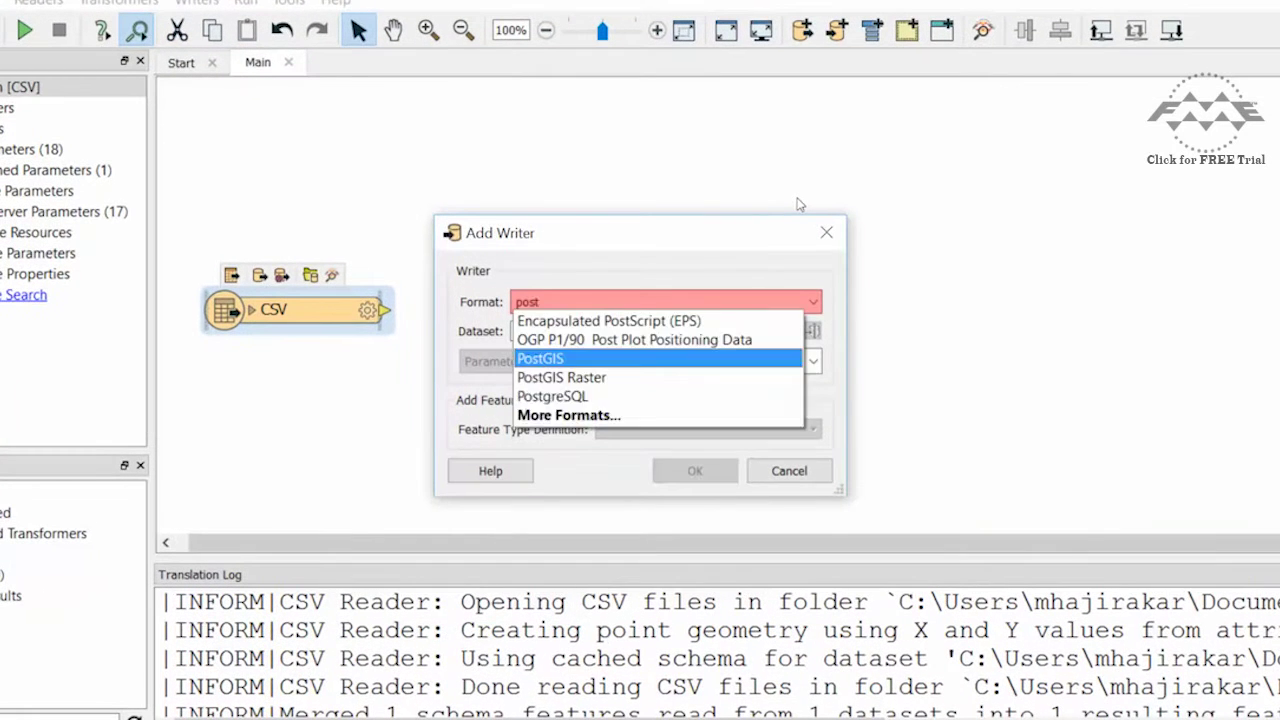
pyautogui.write('gis')
pyautogui.click(755, 317)
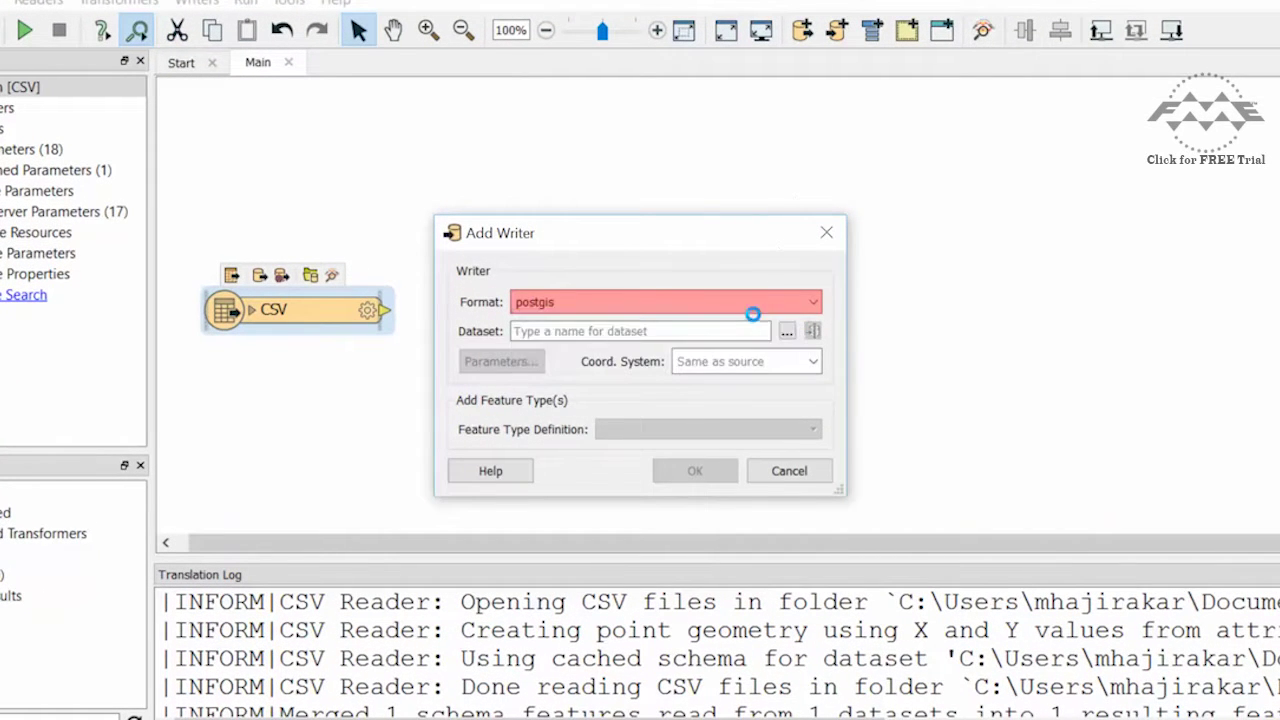
pyautogui.click(813, 331)
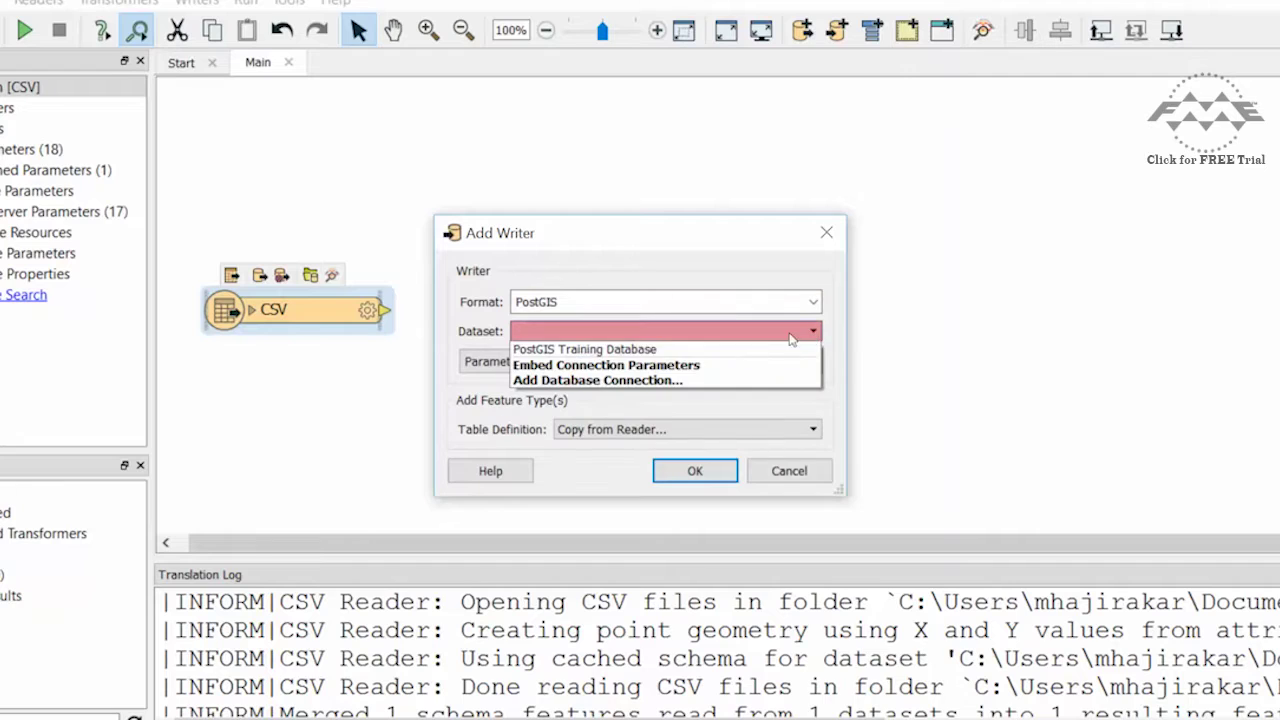
pyautogui.click(676, 366)
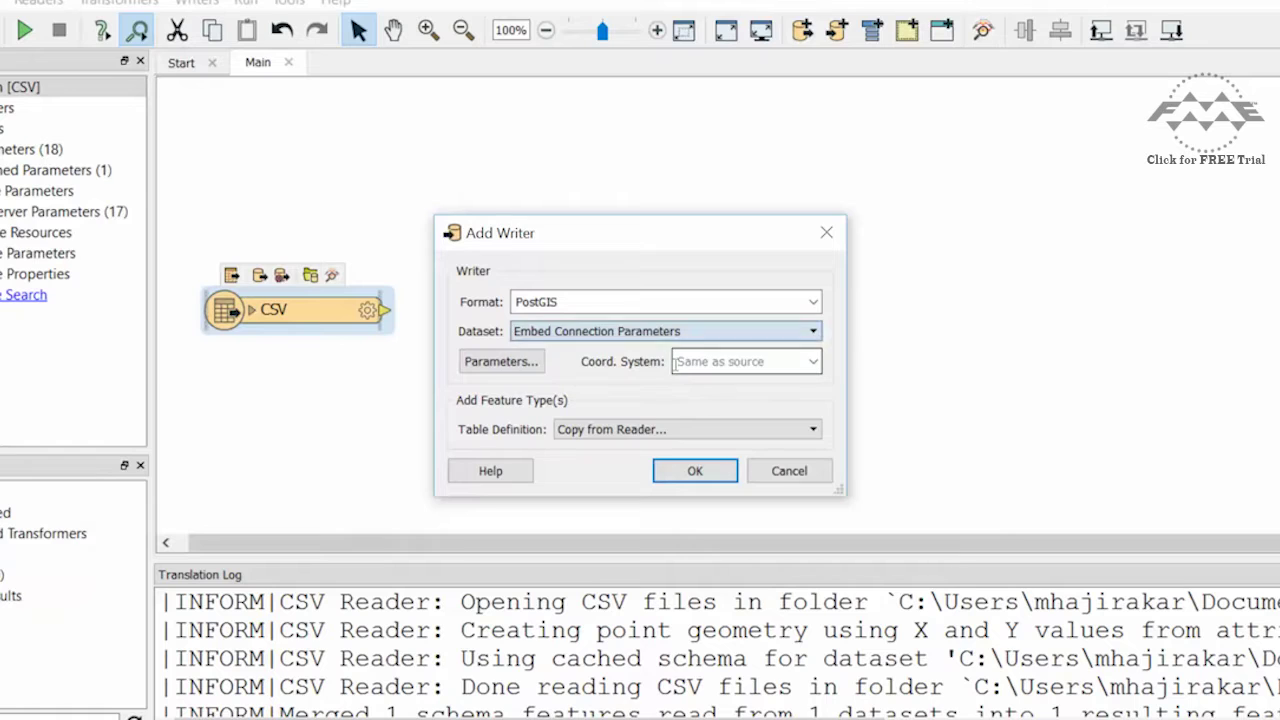
pyautogui.click(505, 363)
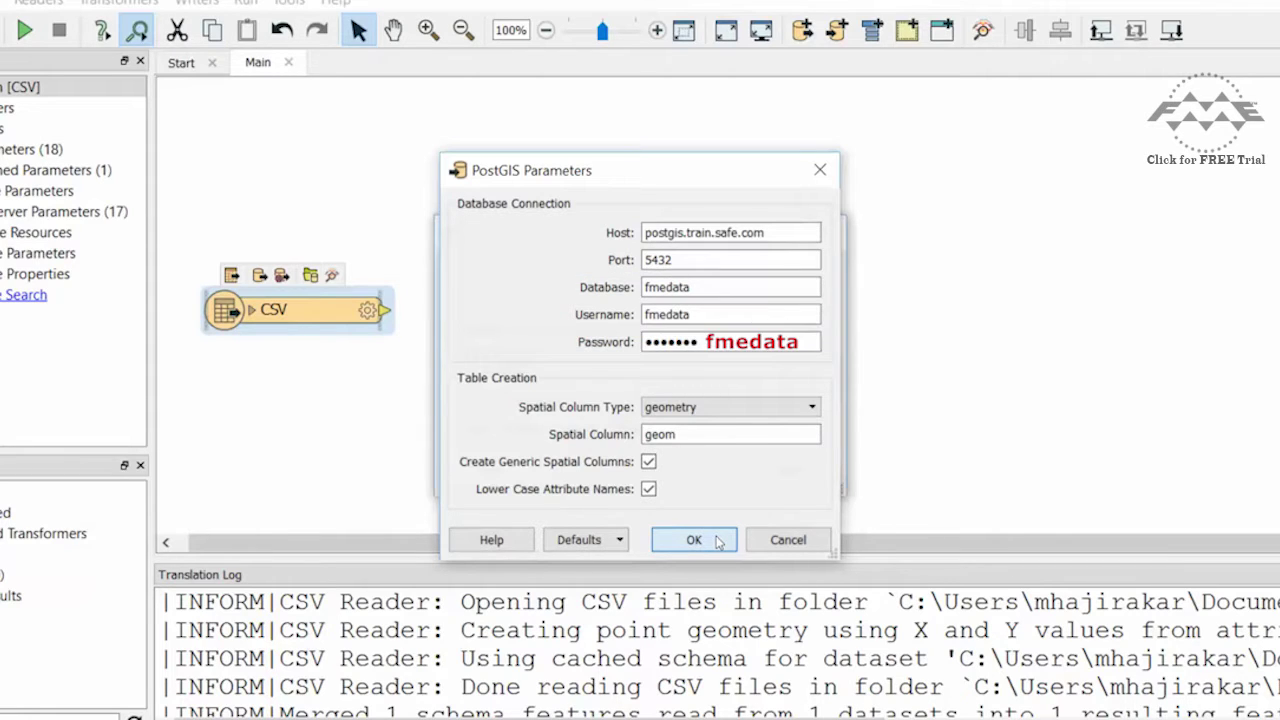
pyautogui.click(717, 540)
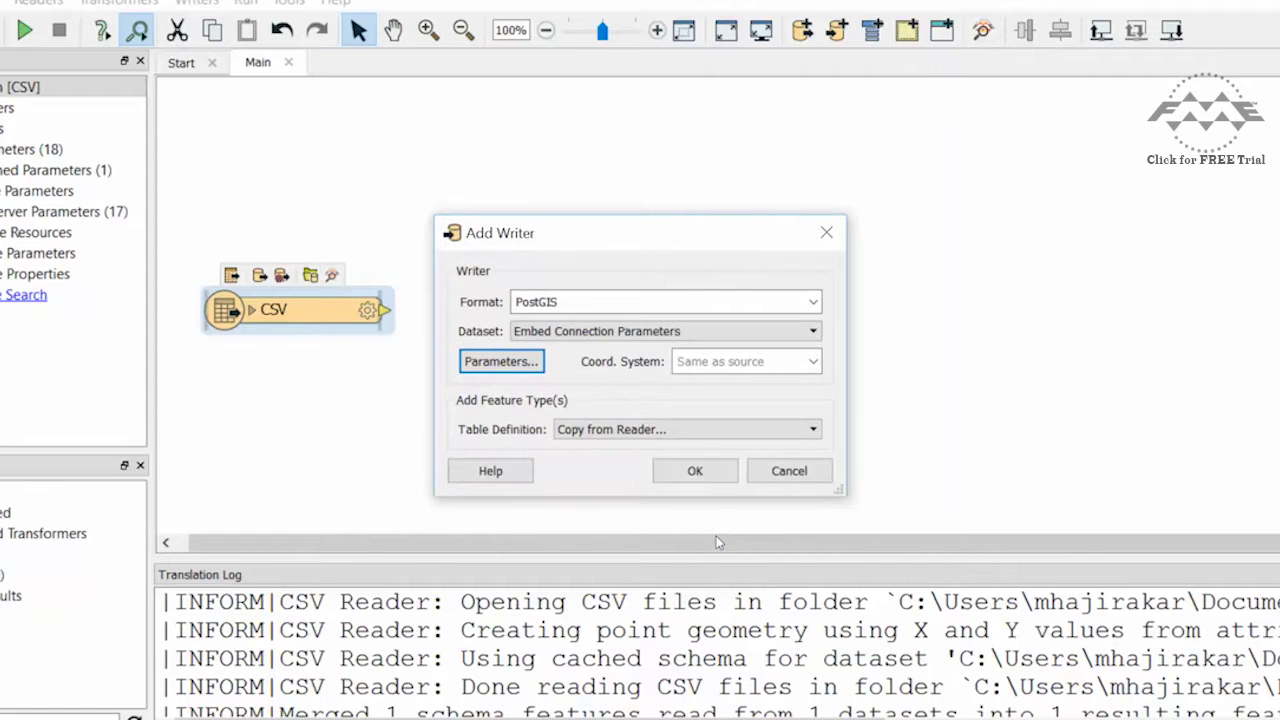
# Add the PostGIS writer and link the Downtown CSV reader's output to its input.
pyautogui.click(712, 476)
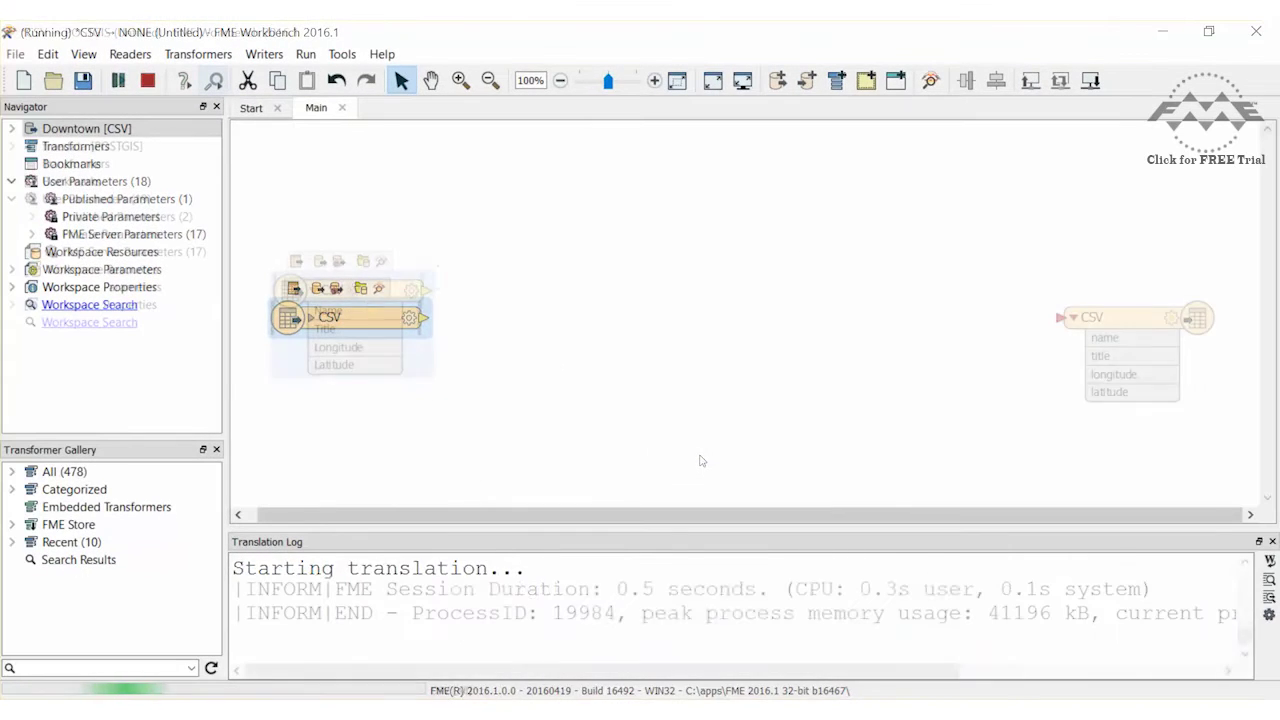
pyautogui.moveTo(425, 292); pyautogui.dragTo(1150, 300)
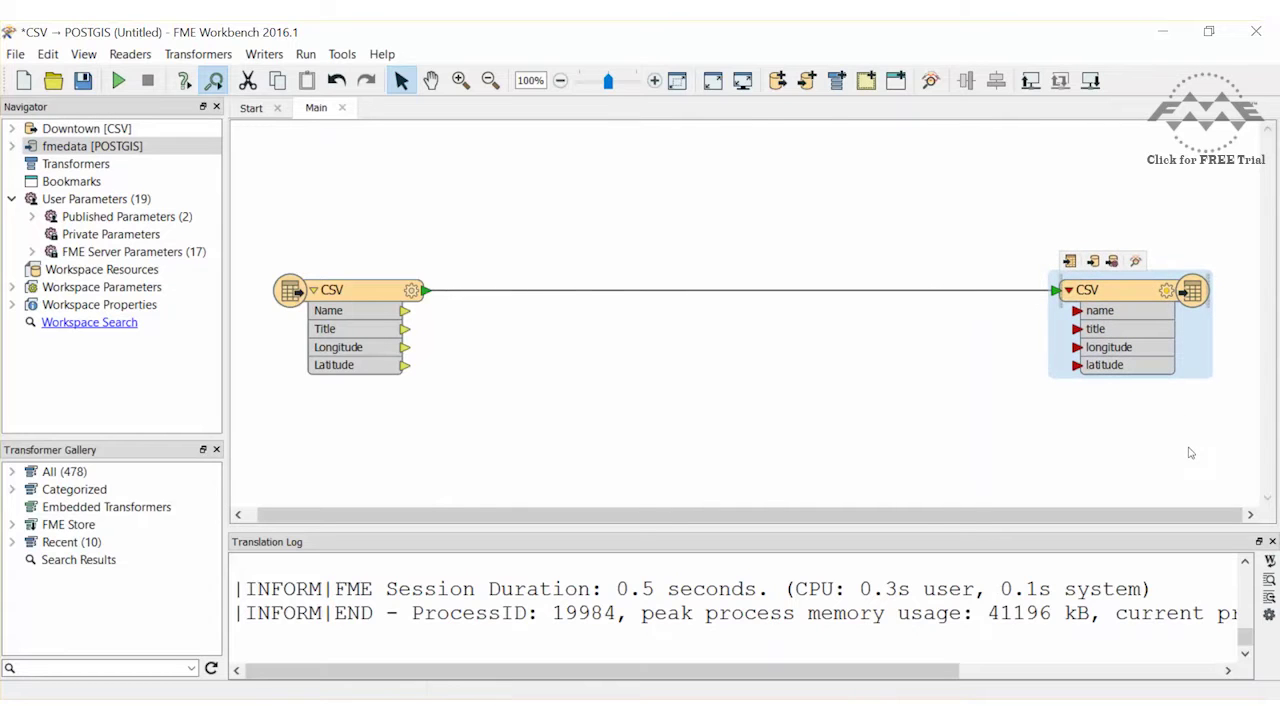
pyautogui.click(1167, 290)
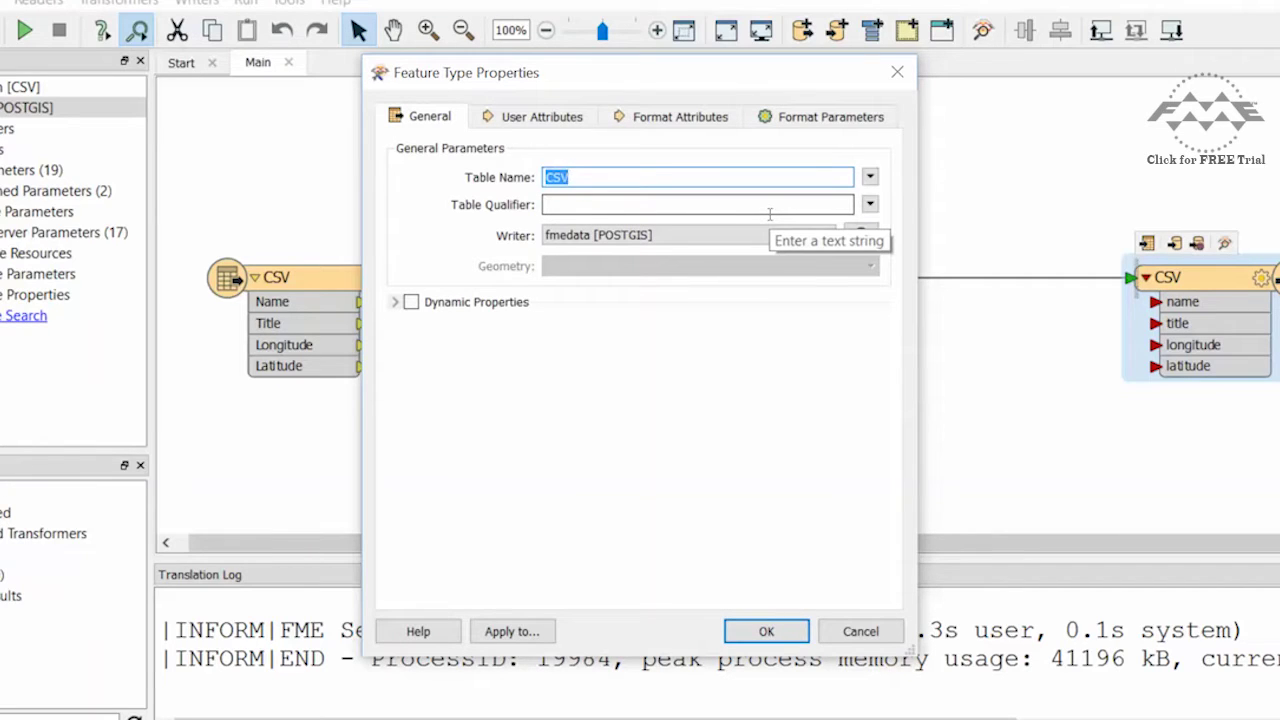
# Set table name Downtown_PublicArt and qualifier fmedata2015, keeping Create If Needed handling.
pyautogui.write('Downtown_PublicArt')
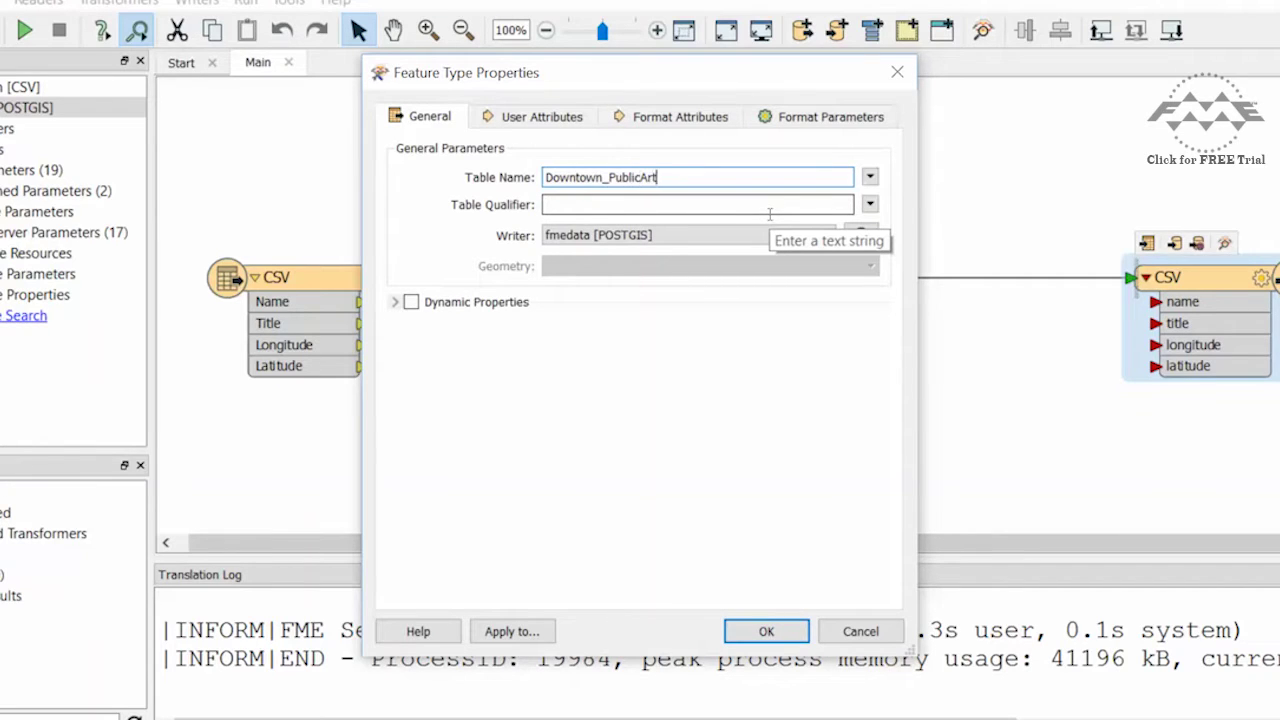
pyautogui.press('Tab')
pyautogui.write('fmedata2015')
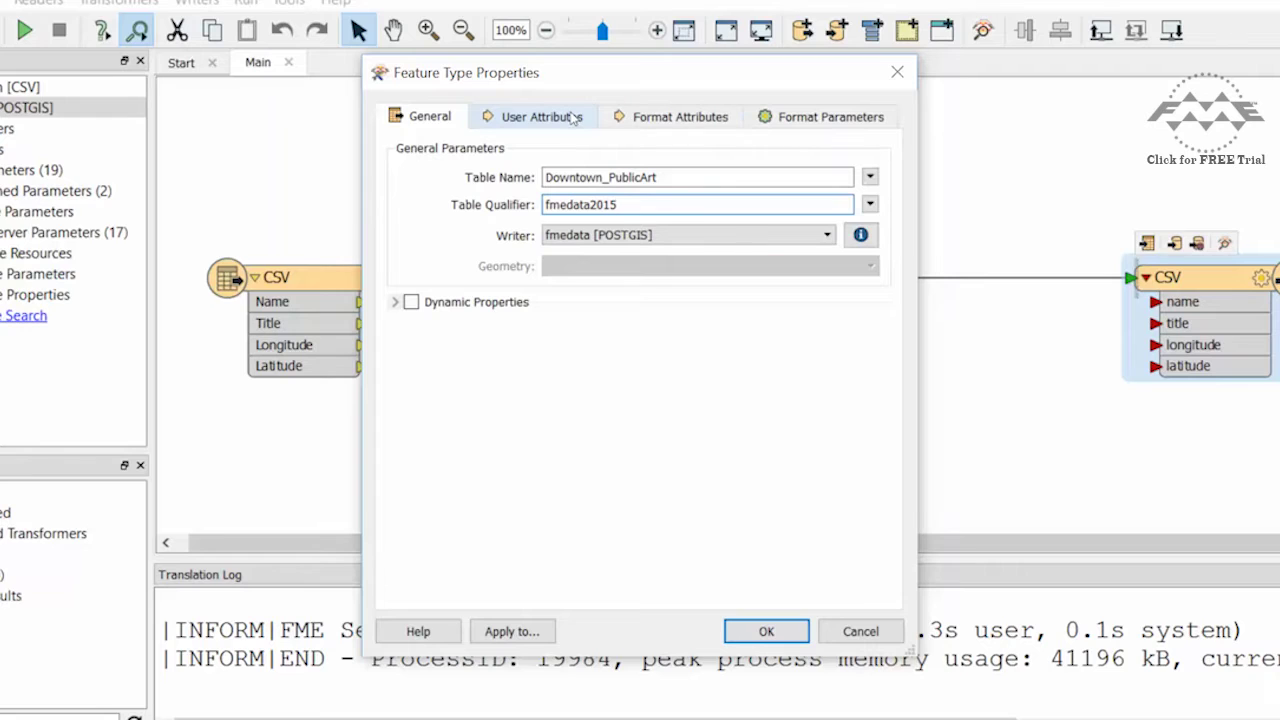
pyautogui.click(795, 116)
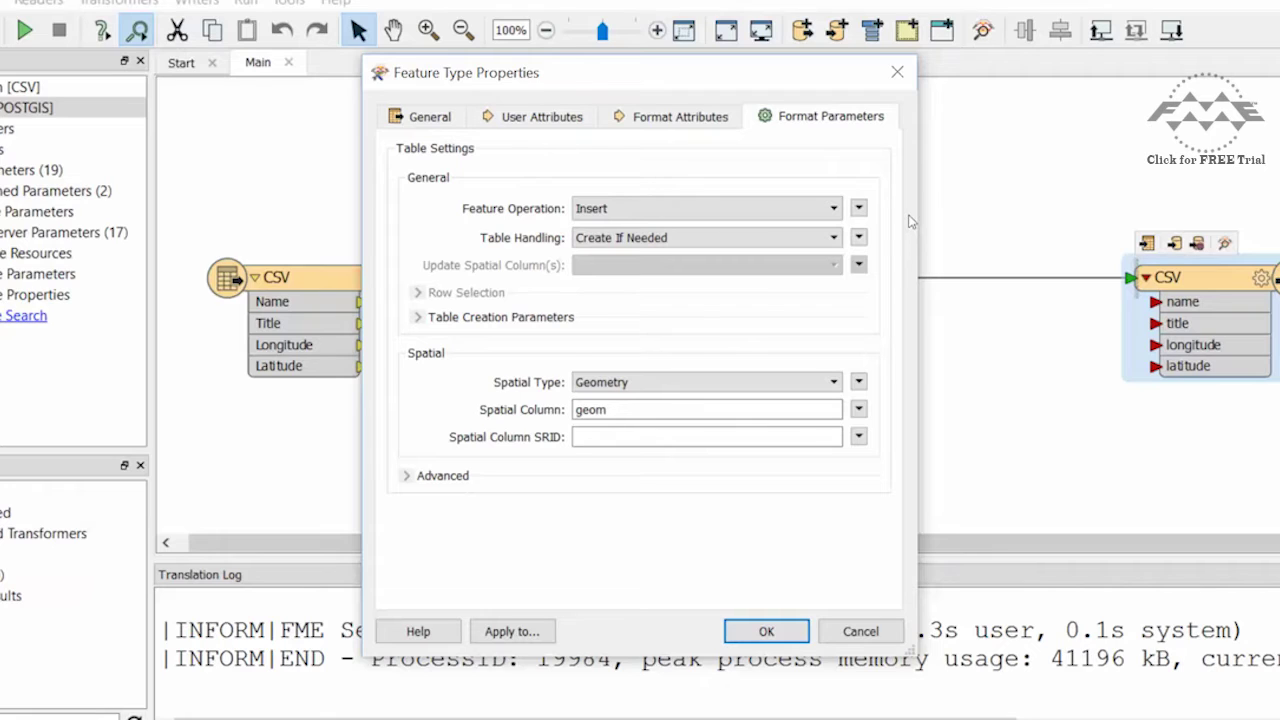
pyautogui.click(835, 238)
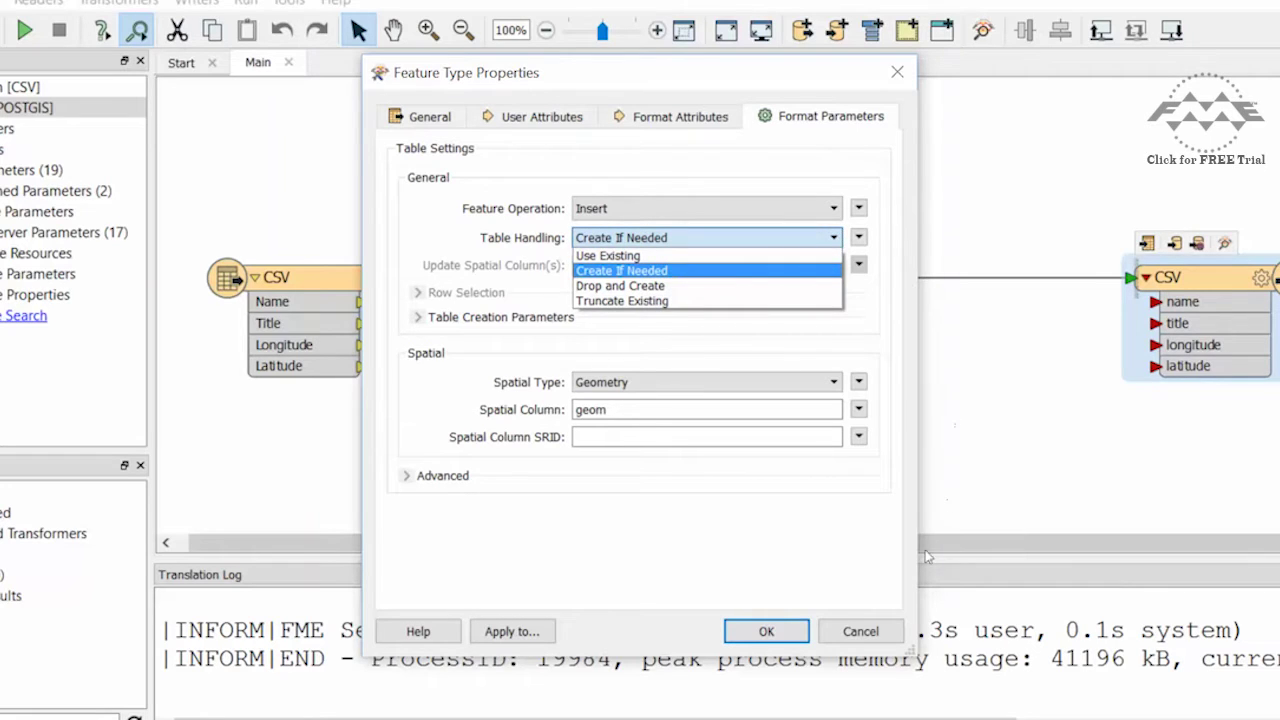
pyautogui.click(790, 622)
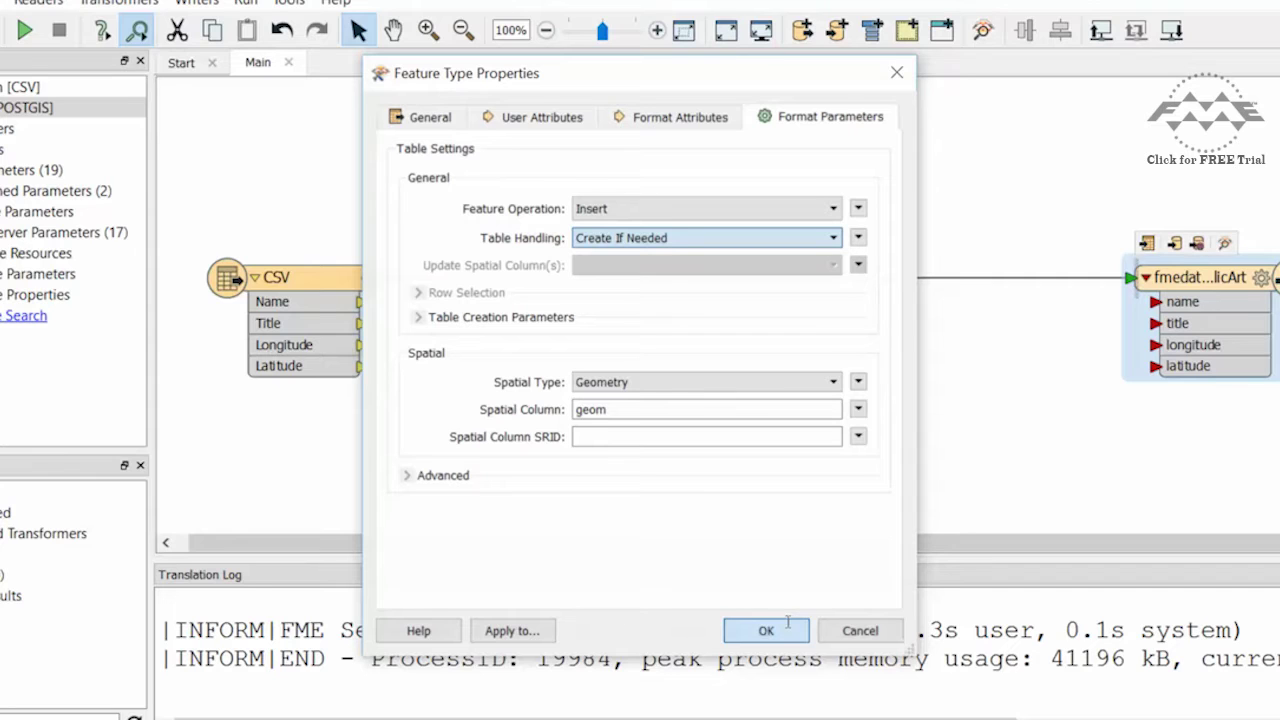
pyautogui.click(788, 624)
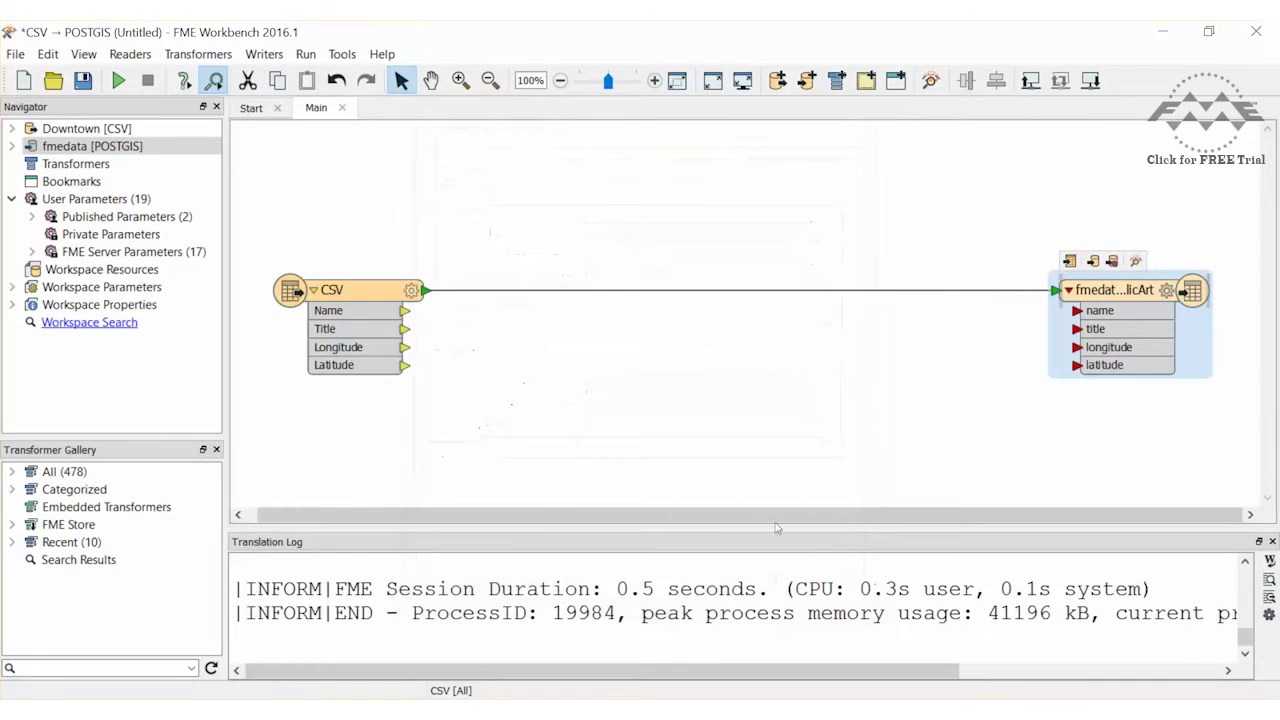
# Replace the reader-to-writer link with an AttributeManager transformer.
pyautogui.click(754, 292)
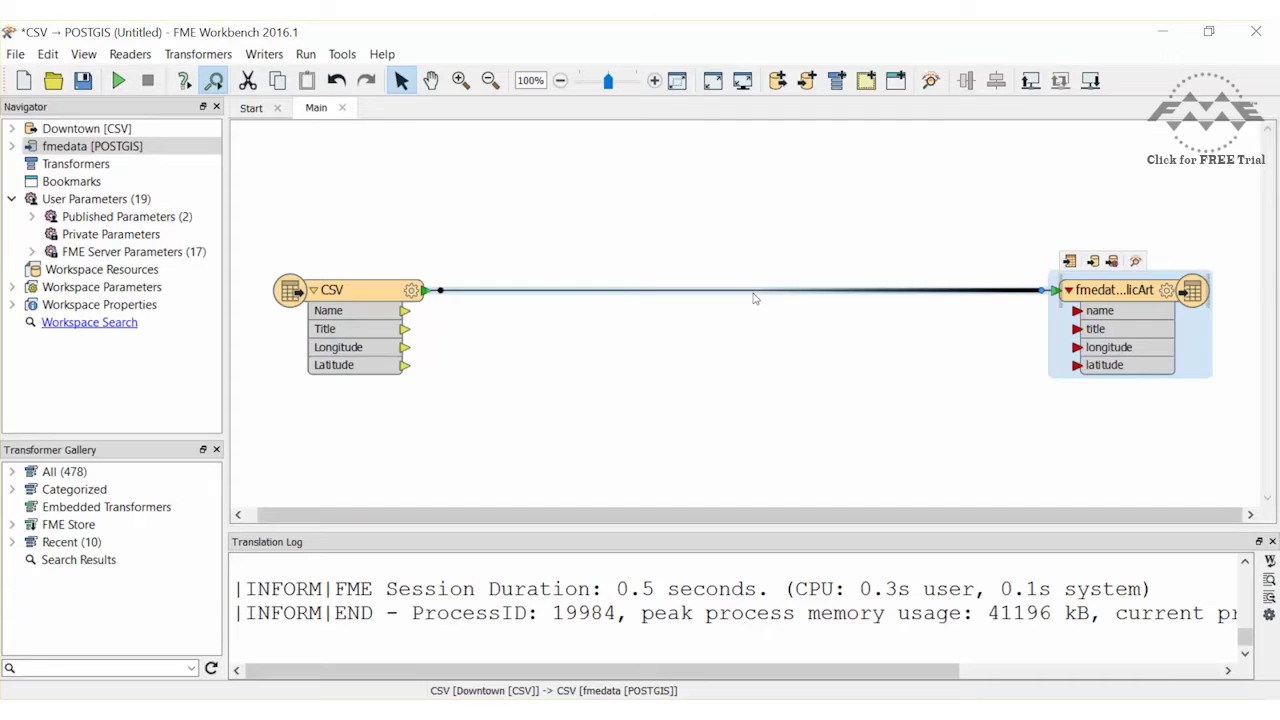
pyautogui.rightClick(754, 297)
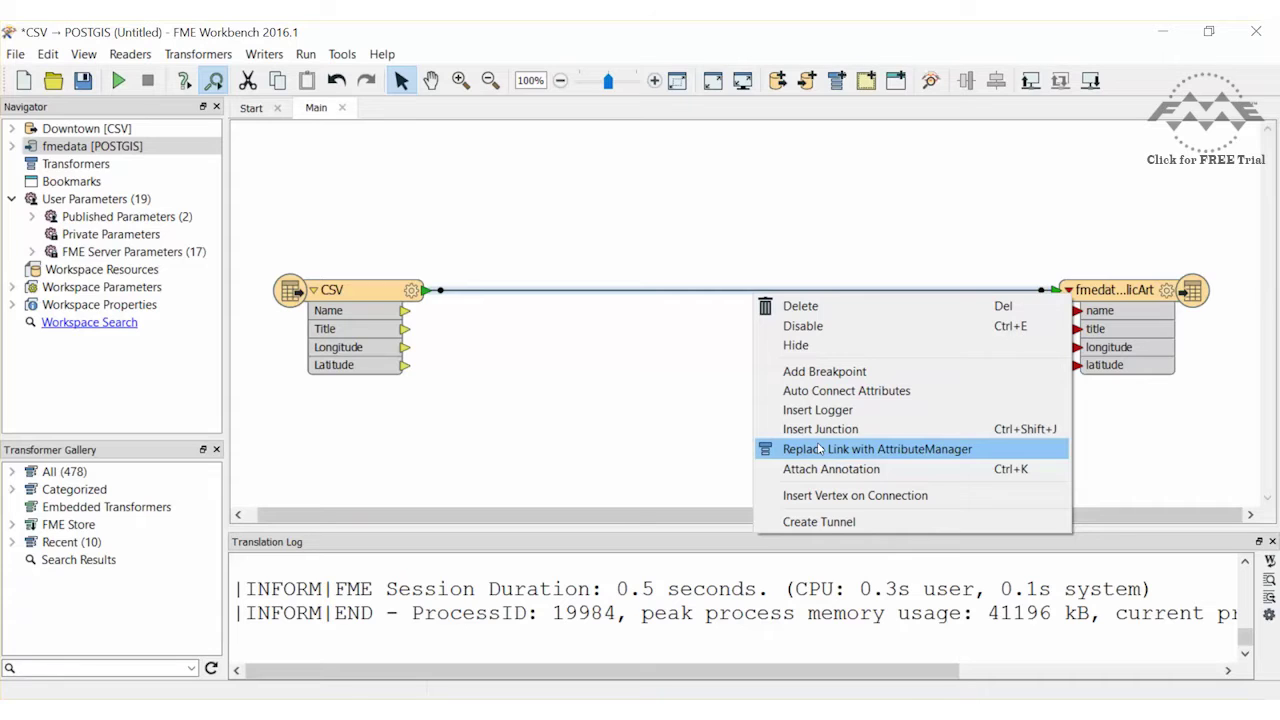
pyautogui.click(818, 449)
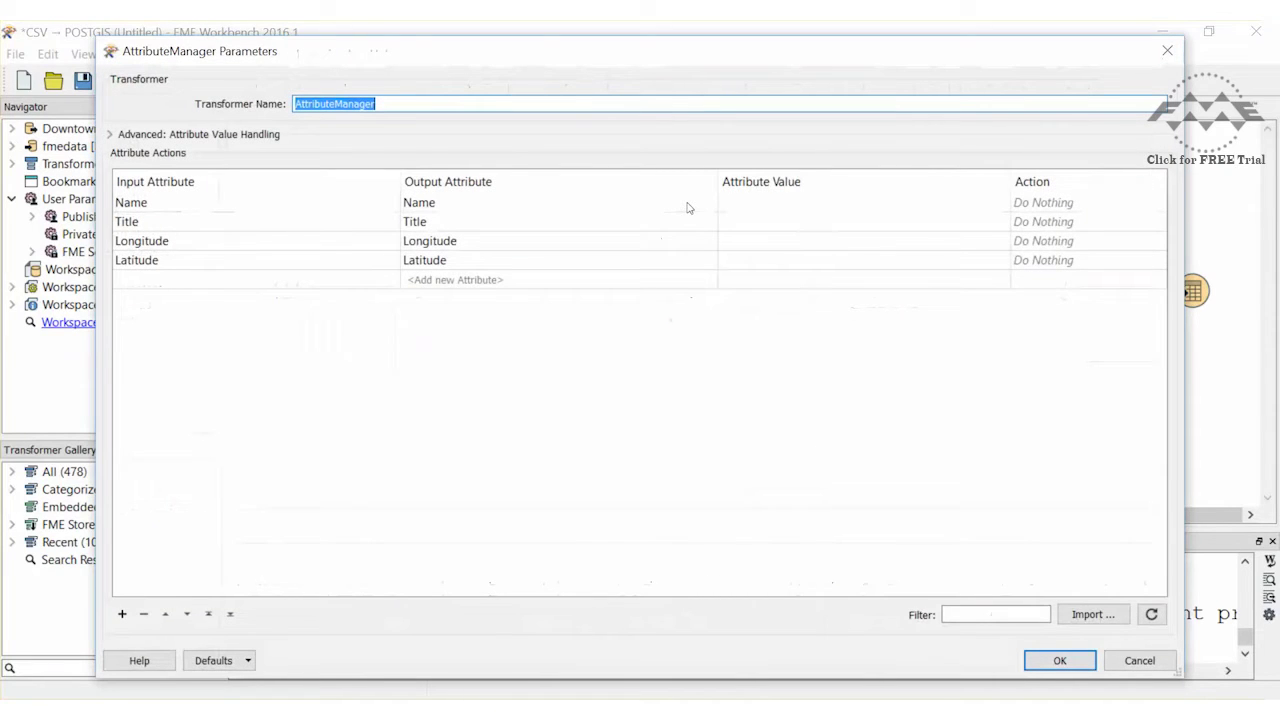
pyautogui.click(687, 207)
# Rename Name, Title, Longitude and Latitude to lowercase in the AttributeManager, then run the workspace.
pyautogui.scroll(-4, 697, 295)
pyautogui.click(670, 298)
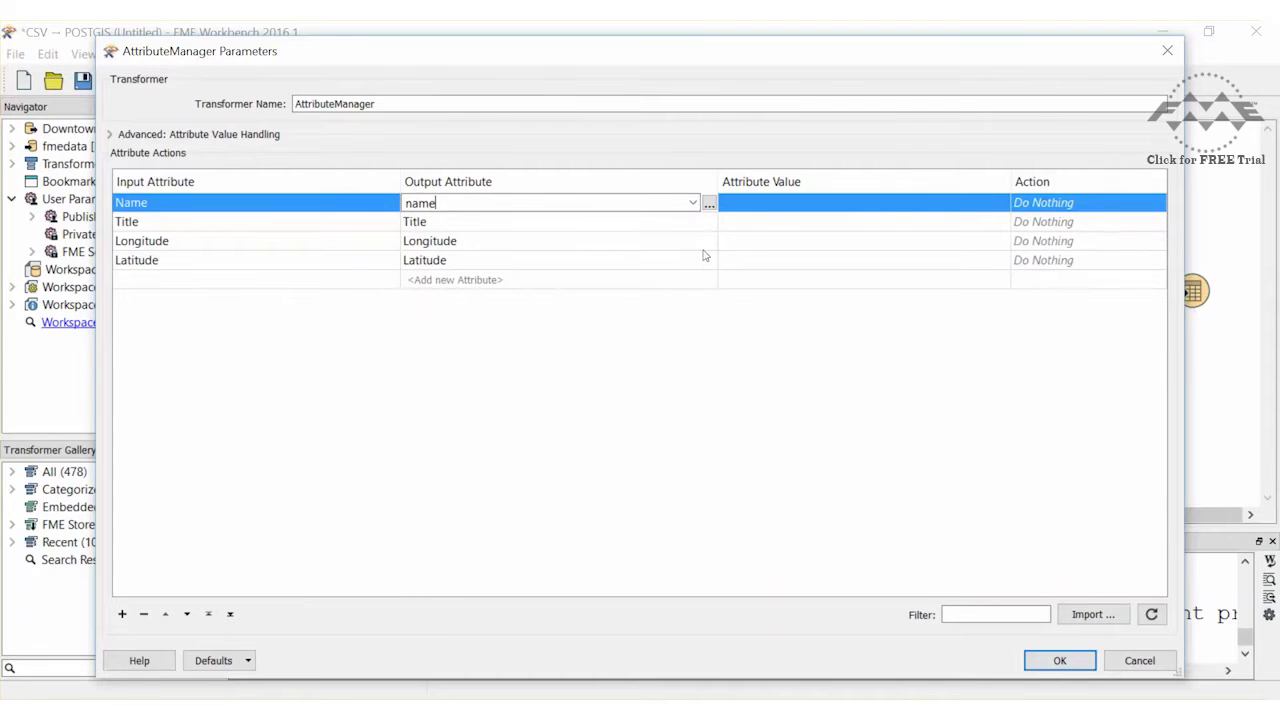
pyautogui.click(703, 256)
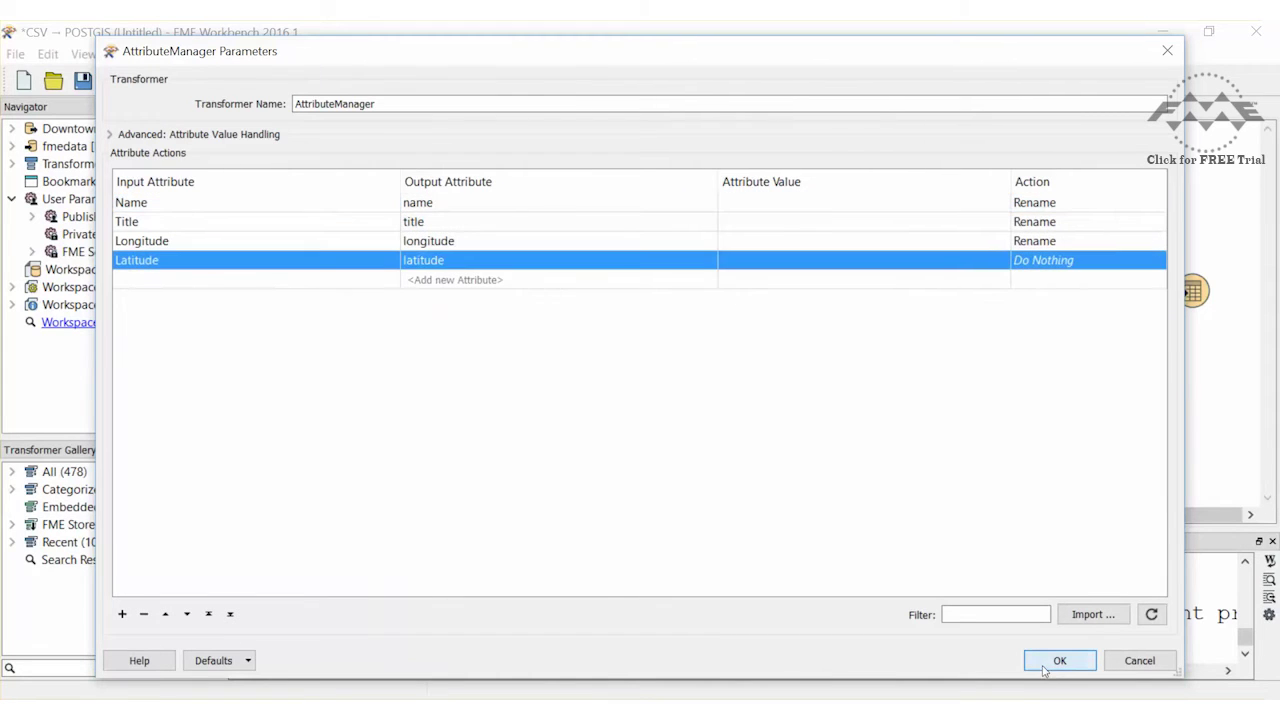
pyautogui.click(1044, 665)
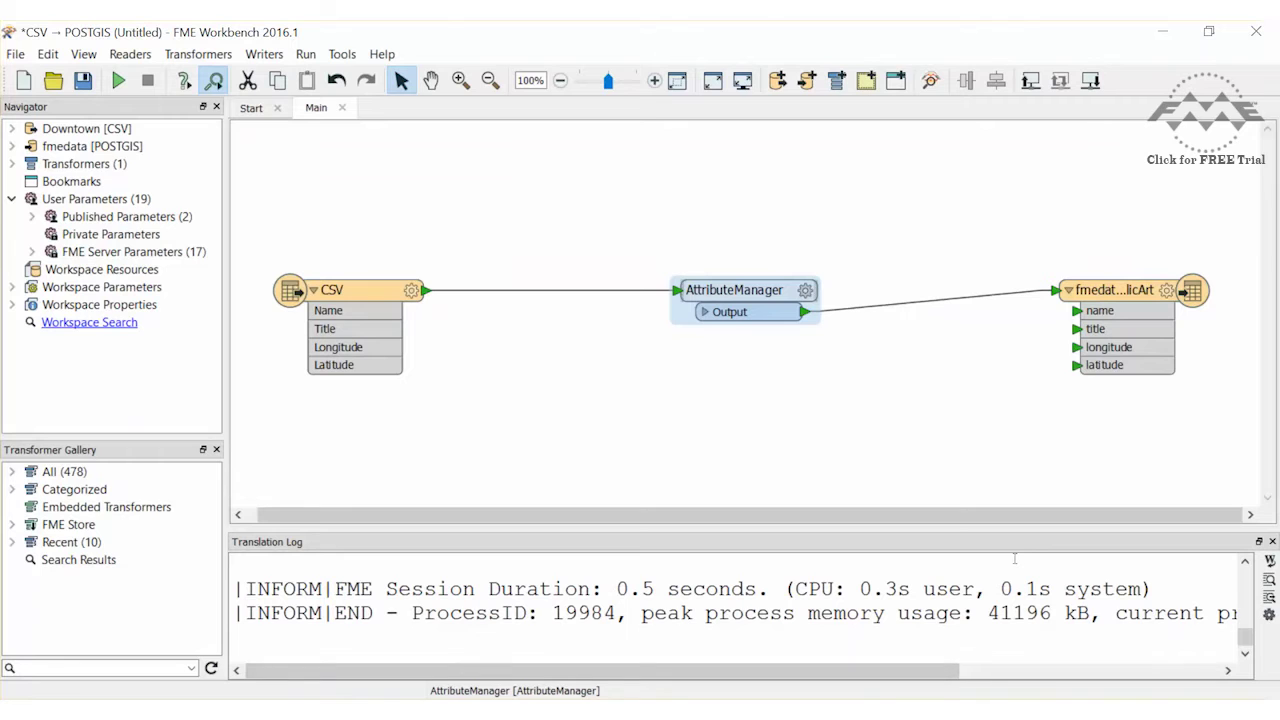
pyautogui.click(117, 82)
# Review the 114-feature run log and inspect the fmedata2015.Downtown_PublicArt output table.
pyautogui.moveTo(650, 537); pyautogui.dragTo(642, 354)
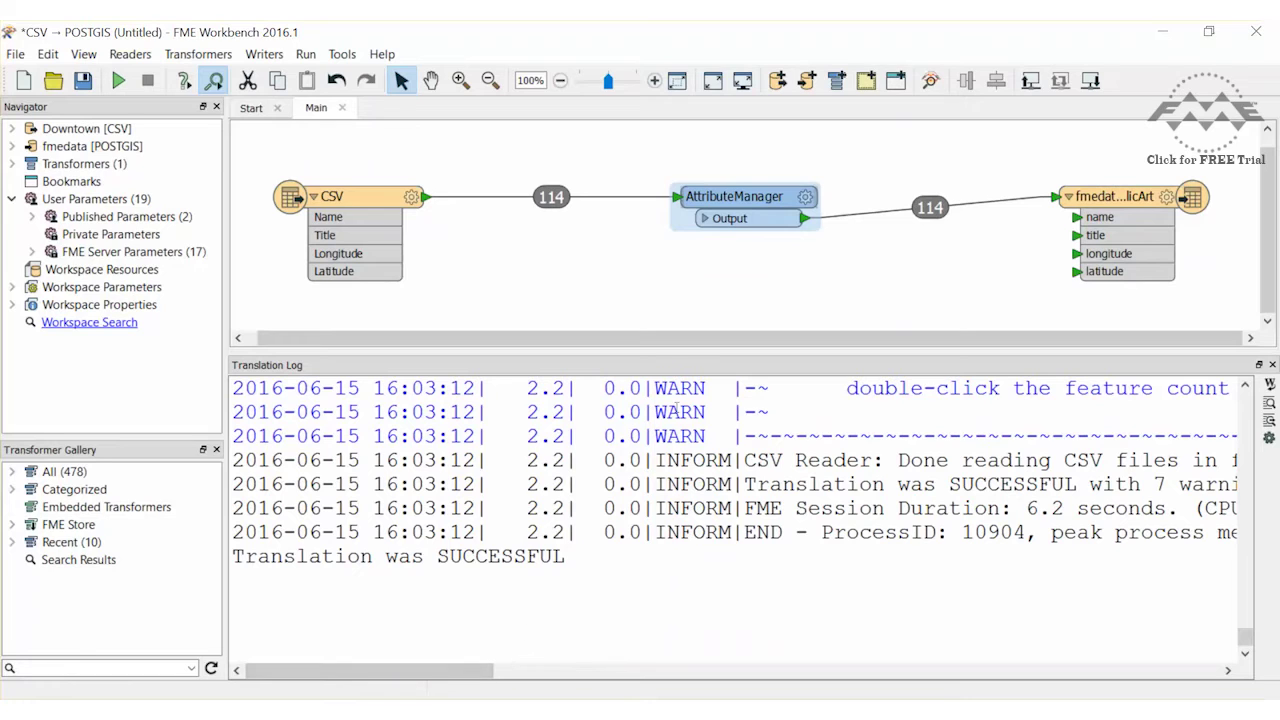
pyautogui.moveTo(684, 356); pyautogui.dragTo(697, 515)
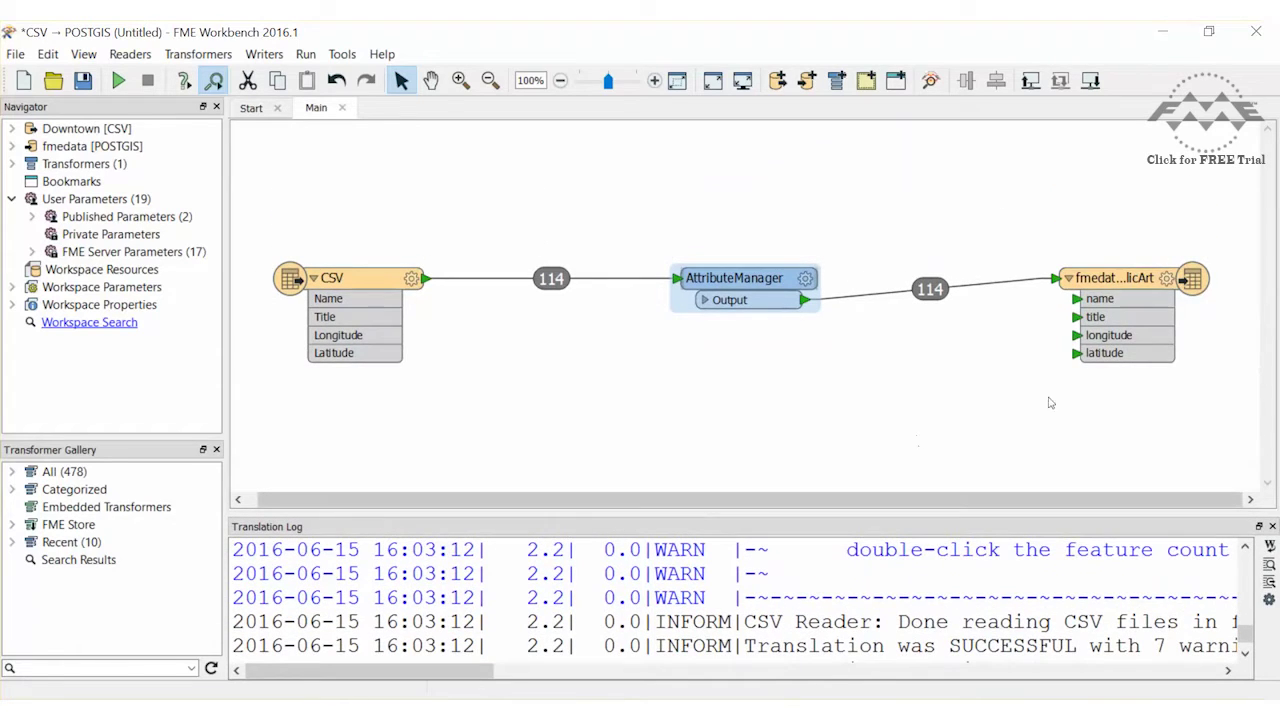
pyautogui.rightClick(1112, 279)
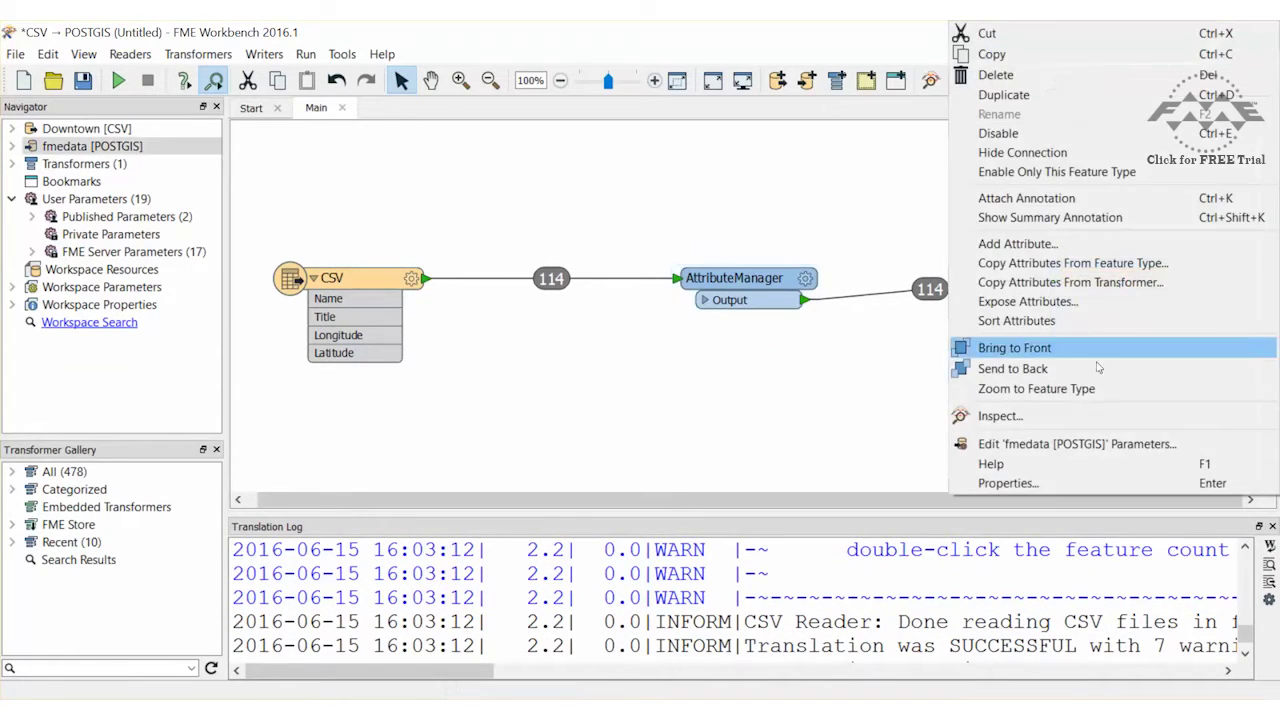
pyautogui.click(1054, 424)
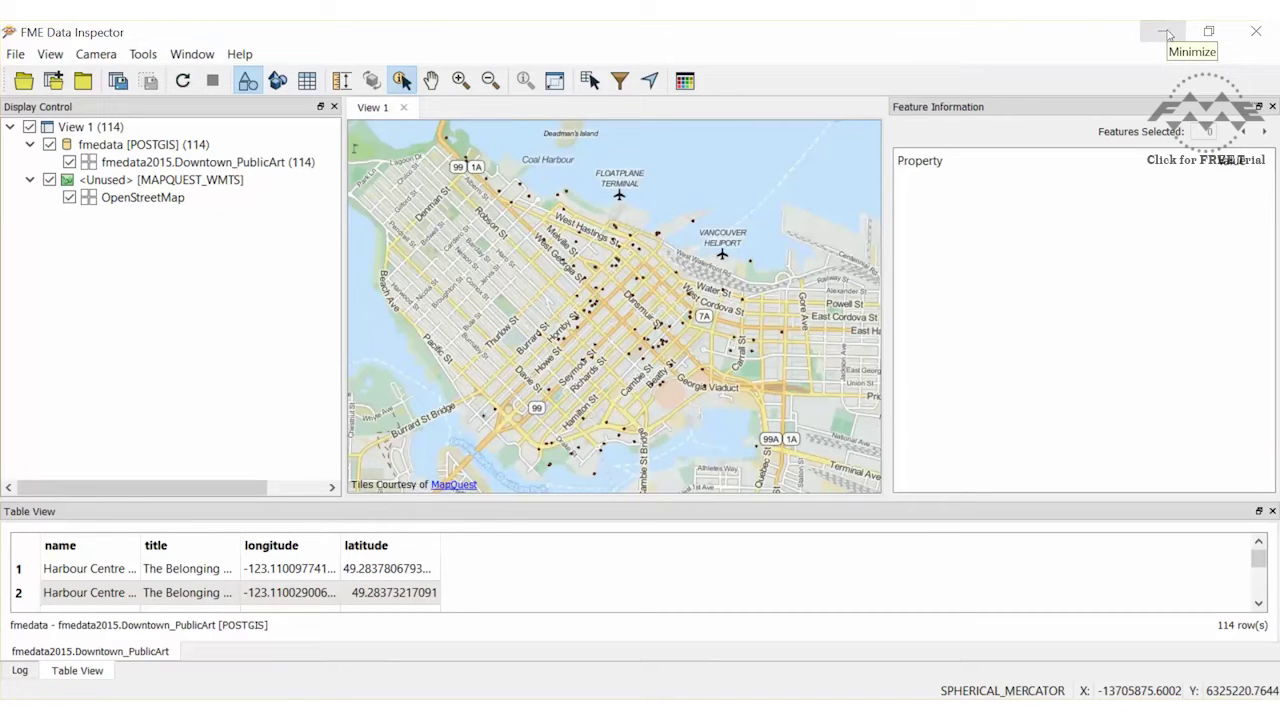
# Minimize Data Inspector after reviewing the 114 public art points.
pyautogui.click(1164, 33)
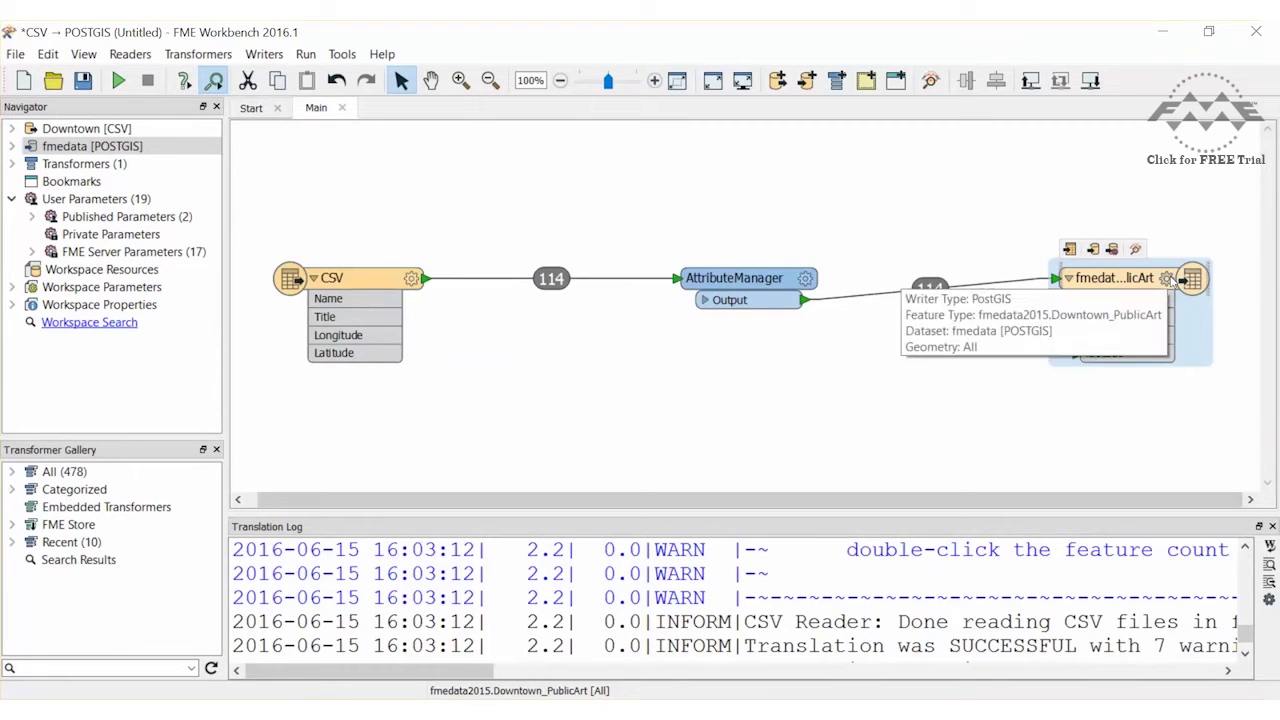
# Switch the writer's Table Handling to Truncate Existing and rerun the translation.
pyautogui.click(1168, 280)
pyautogui.click(795, 154)
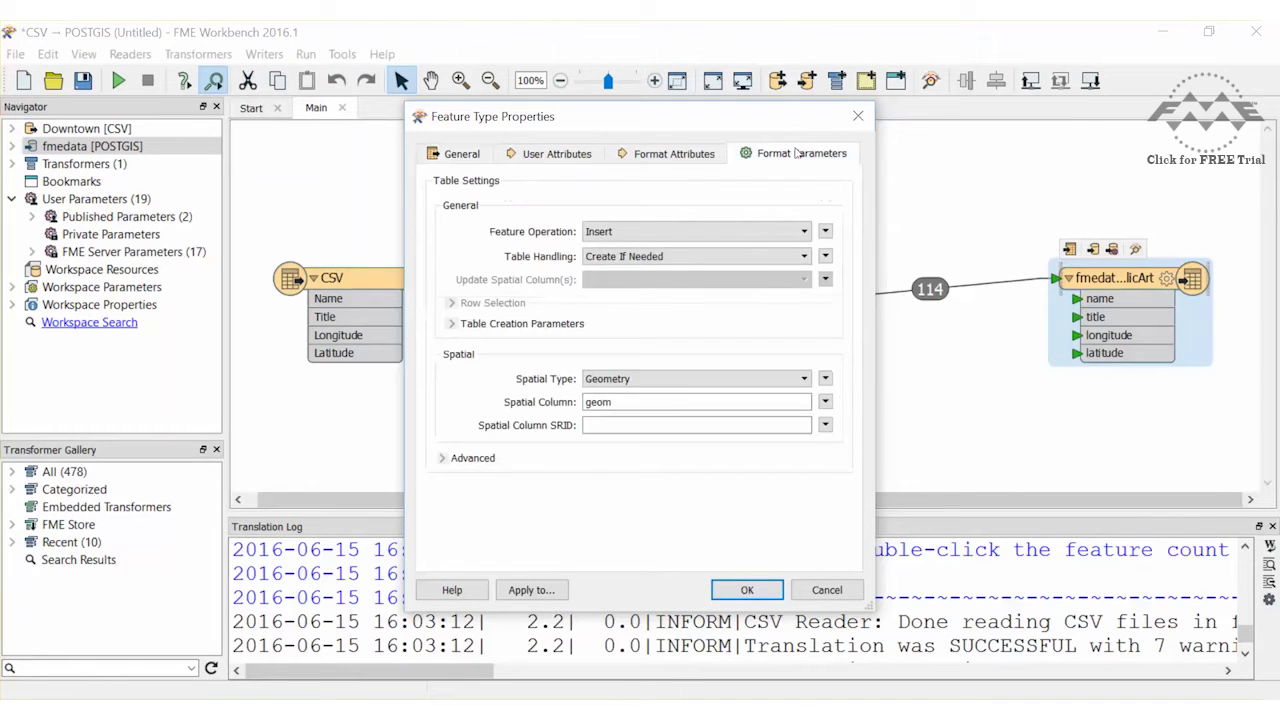
pyautogui.click(790, 256)
pyautogui.click(756, 310)
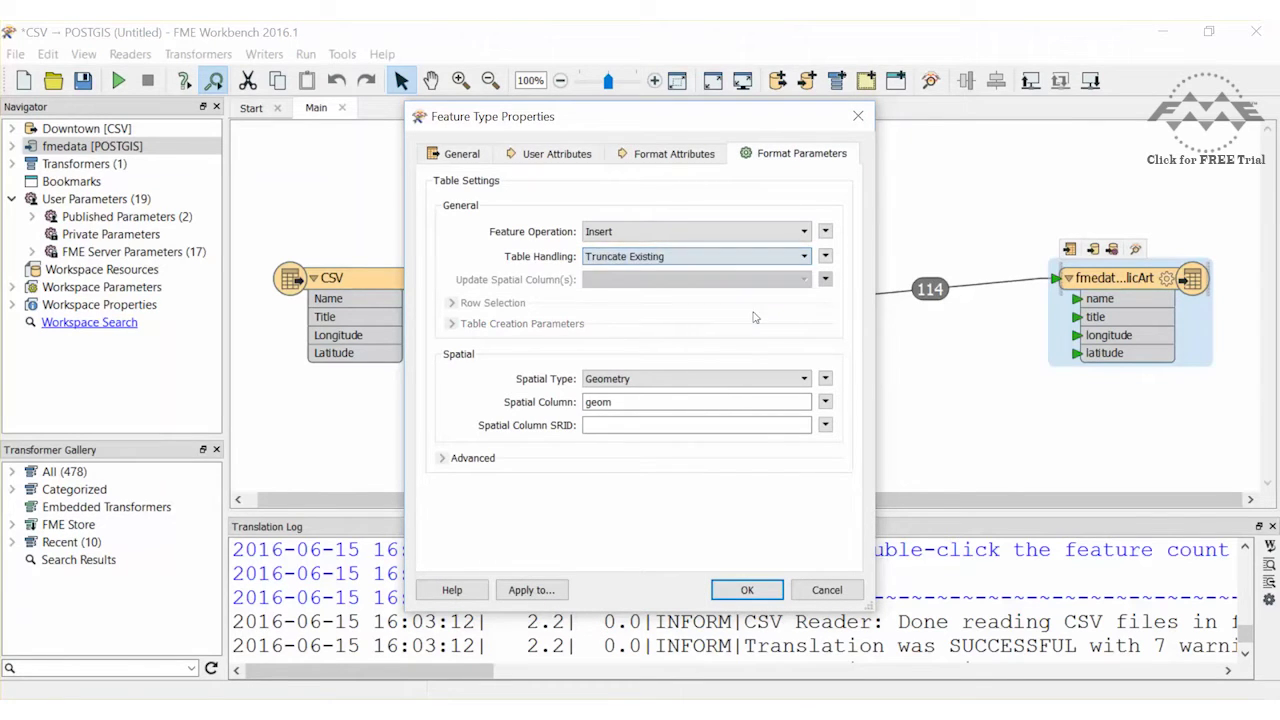
pyautogui.click(747, 590)
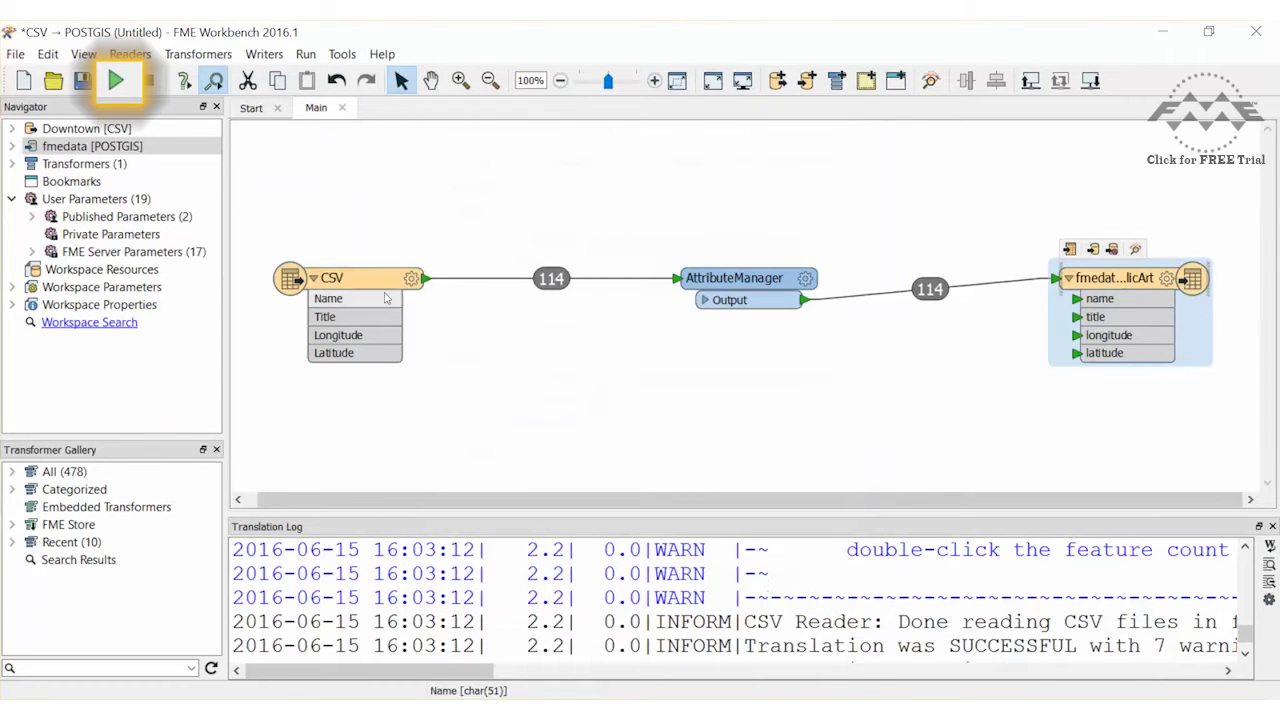
pyautogui.click(116, 80)
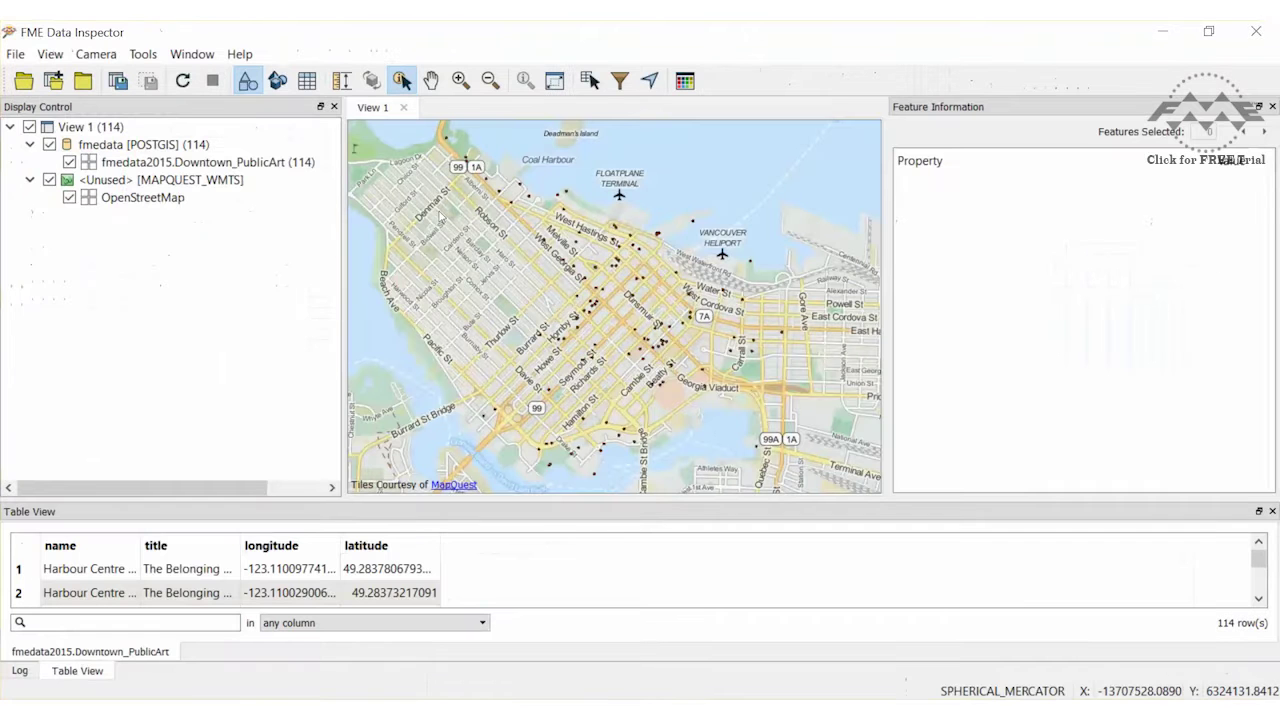
# Refresh the Downtown_PublicArt table in Data Inspector to confirm it still holds 114 features.
pyautogui.click(186, 83)
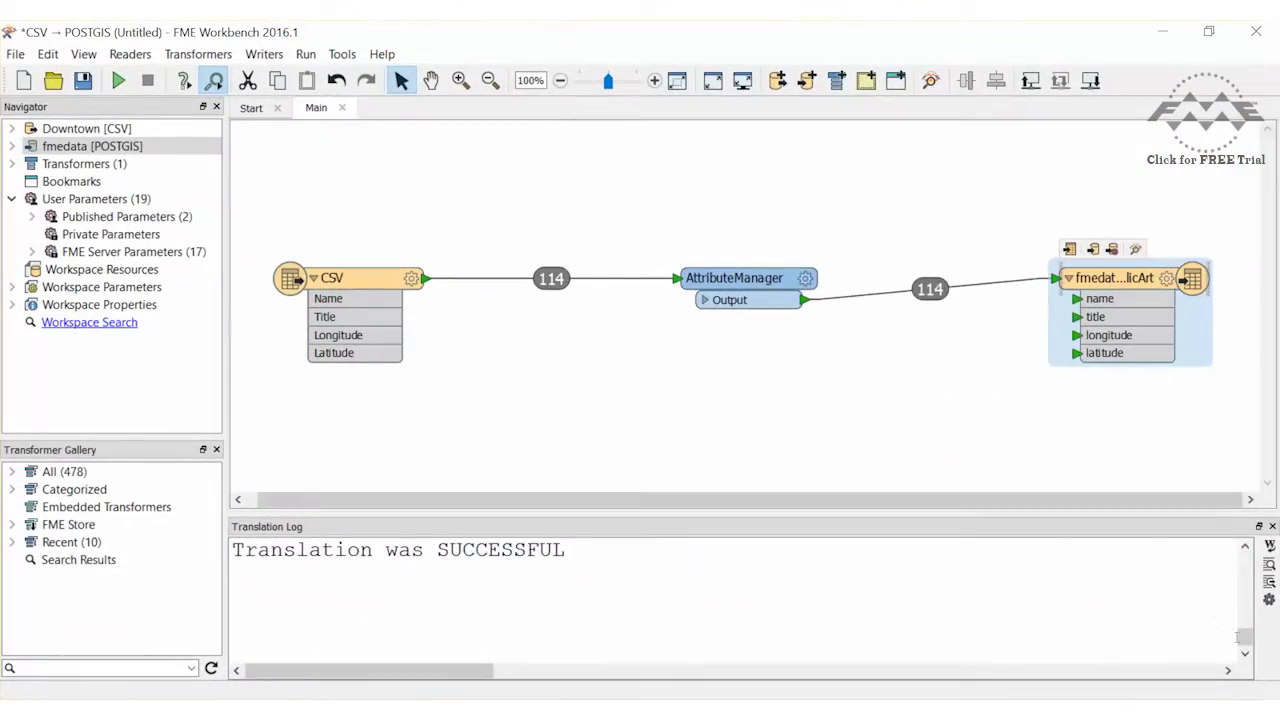
# Highlight the 'Truncating existing table' line in the Translation Log.
pyautogui.scroll(2, 1245, 625)
pyautogui.scroll(3, 1245, 625)
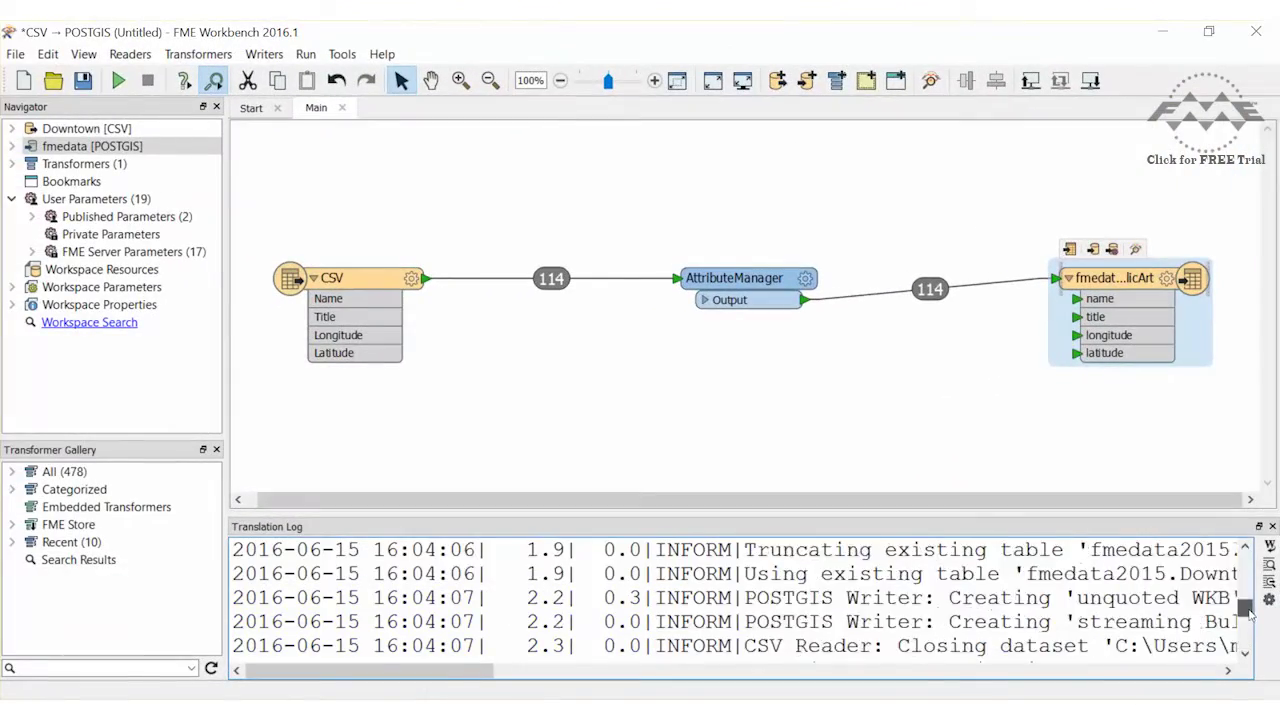
pyautogui.hscroll(2, 681, 545)
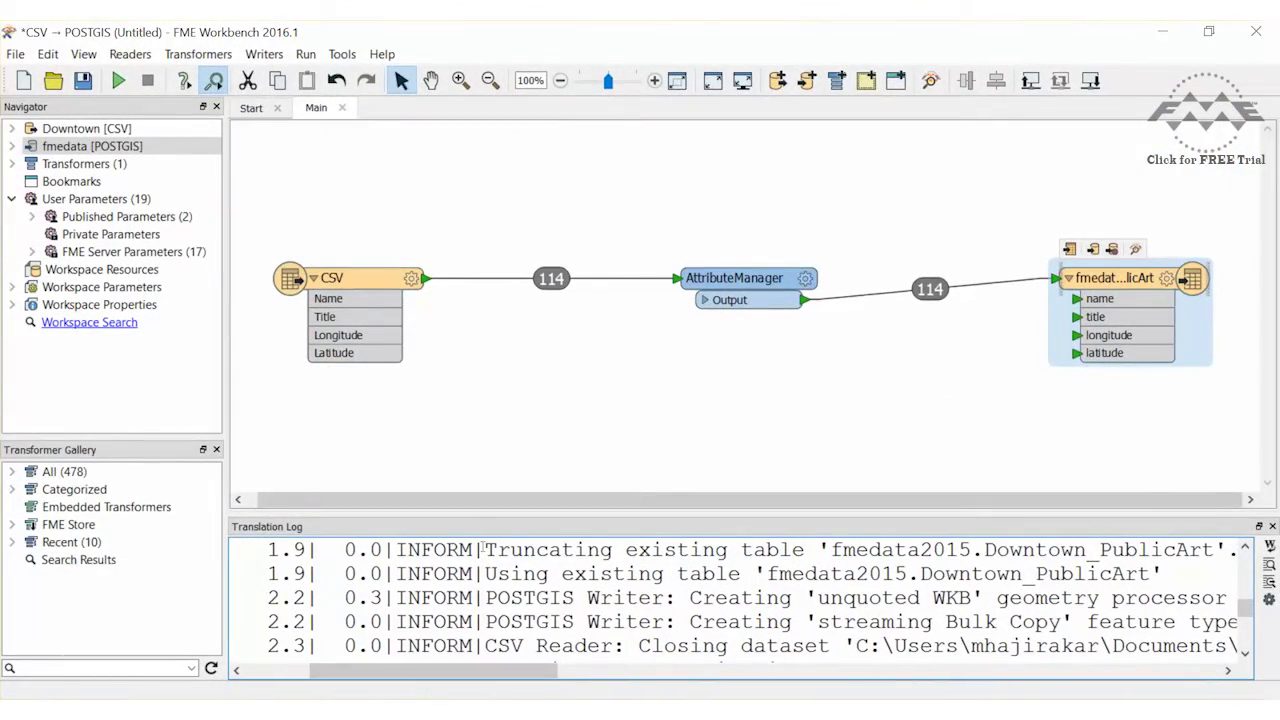
pyautogui.moveTo(485, 549); pyautogui.dragTo(1228, 551)
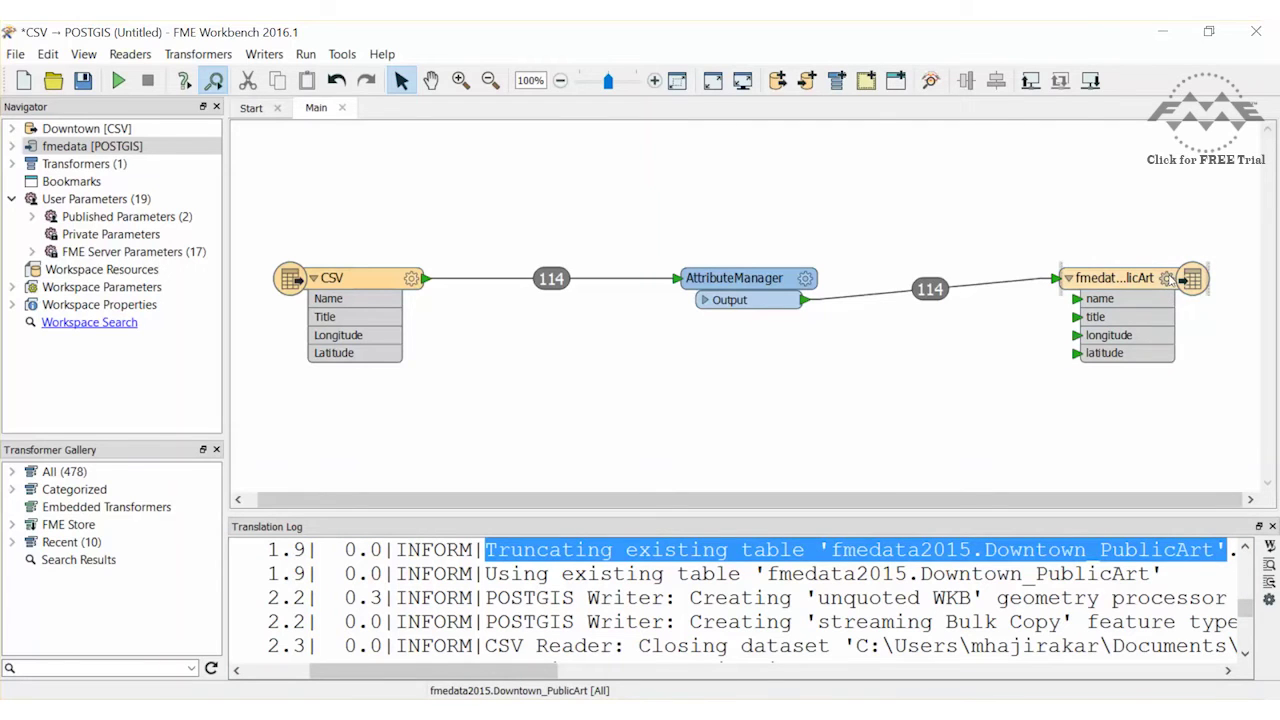
pyautogui.click(1166, 278)
# Rename the writer's user attributes longitude and latitude to long and lat.
pyautogui.click(593, 160)
pyautogui.doubleClick(505, 316)
pyautogui.write('long')
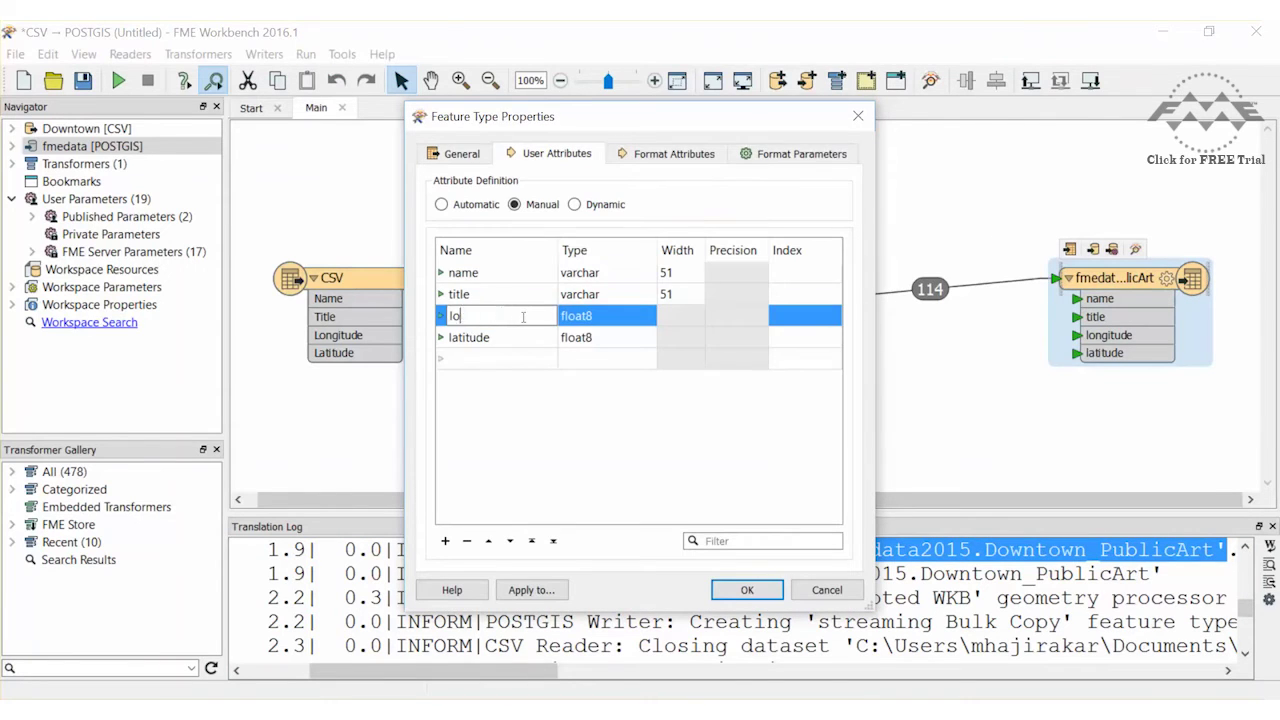
pyautogui.doubleClick(505, 337)
pyautogui.write('lat')
pyautogui.click(747, 590)
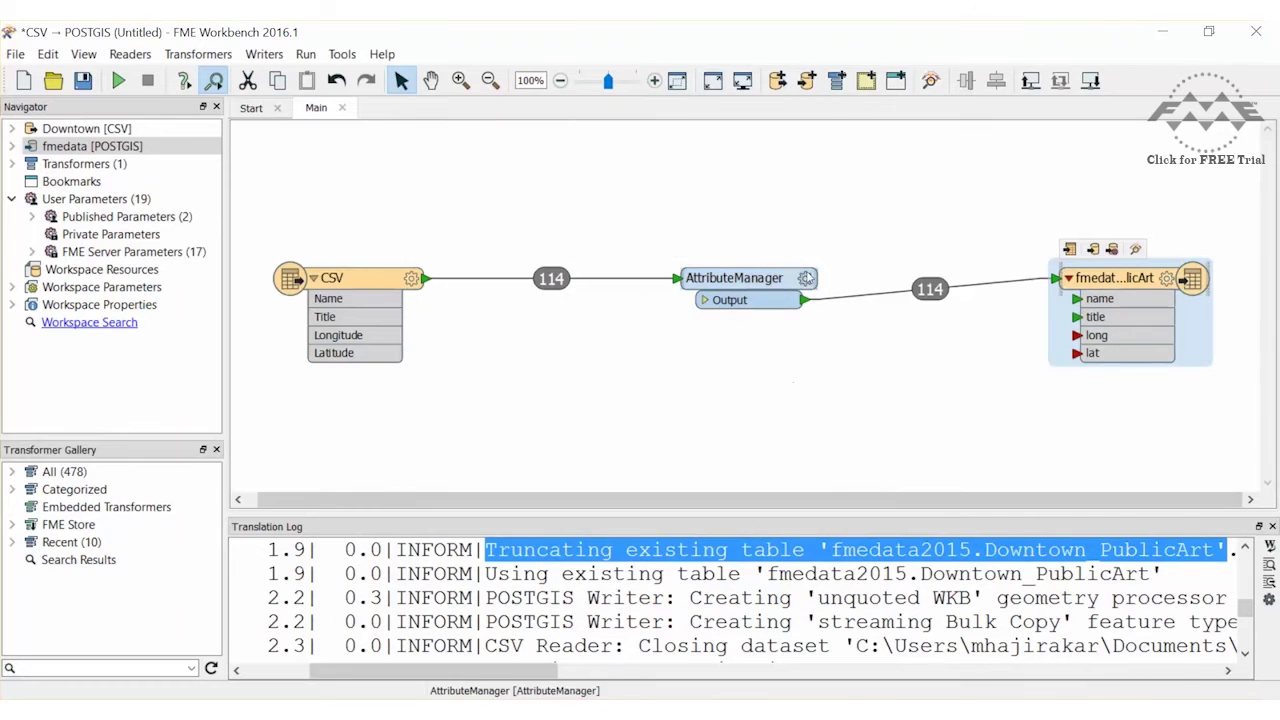
# Change the AttributeManager's Longitude and Latitude output names to long and lat.
pyautogui.doubleClick(740, 277)
pyautogui.doubleClick(573, 241)
pyautogui.write('long')
pyautogui.doubleClick(555, 259)
pyautogui.write('lat')
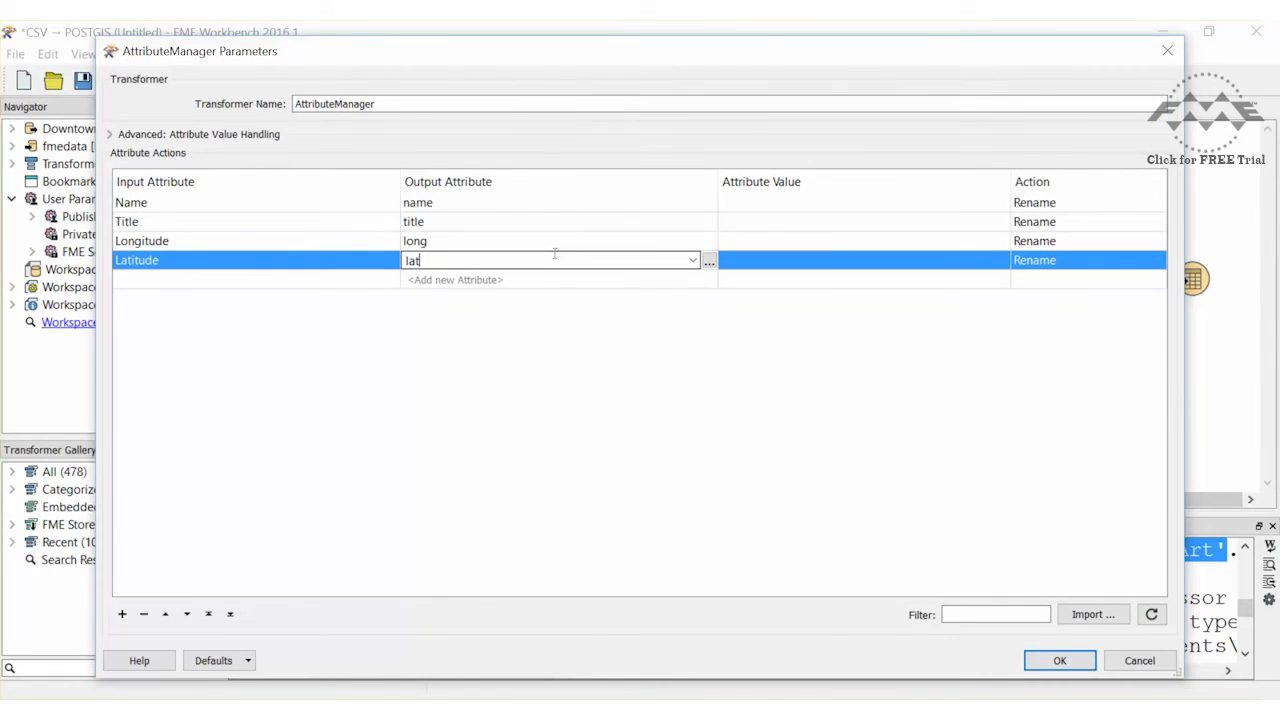
pyautogui.click(1059, 660)
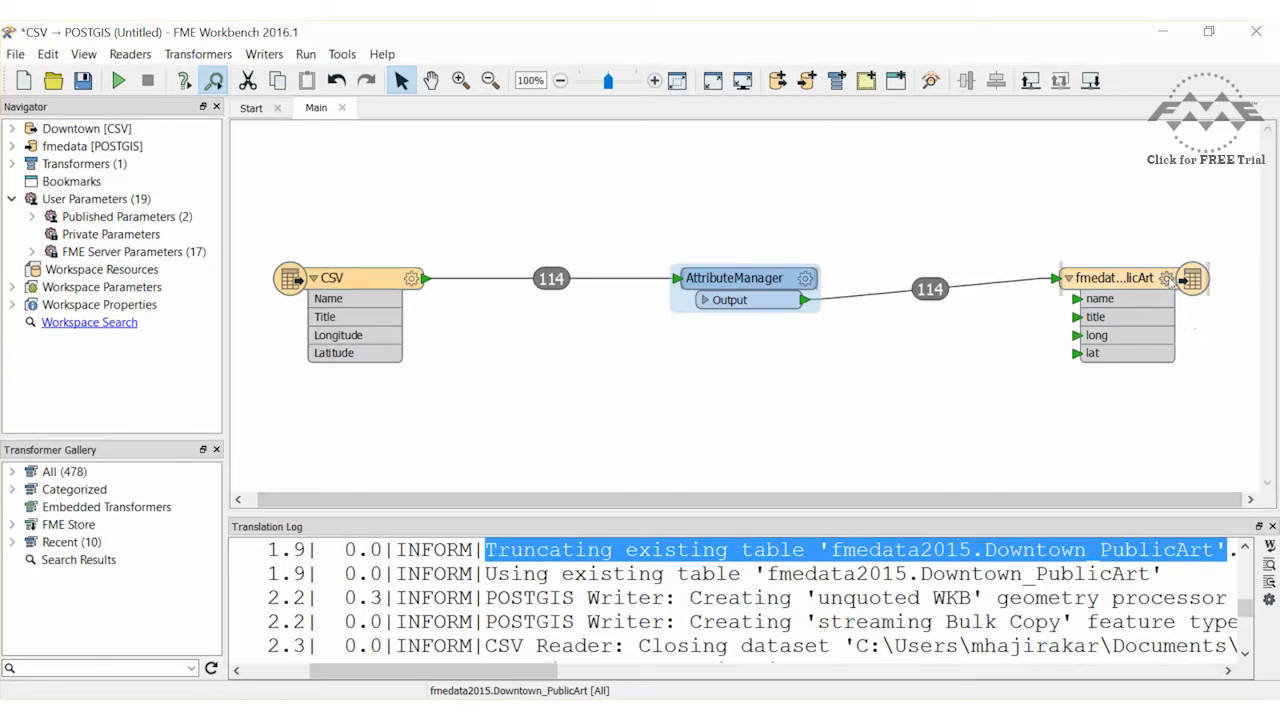
pyautogui.click(1167, 279)
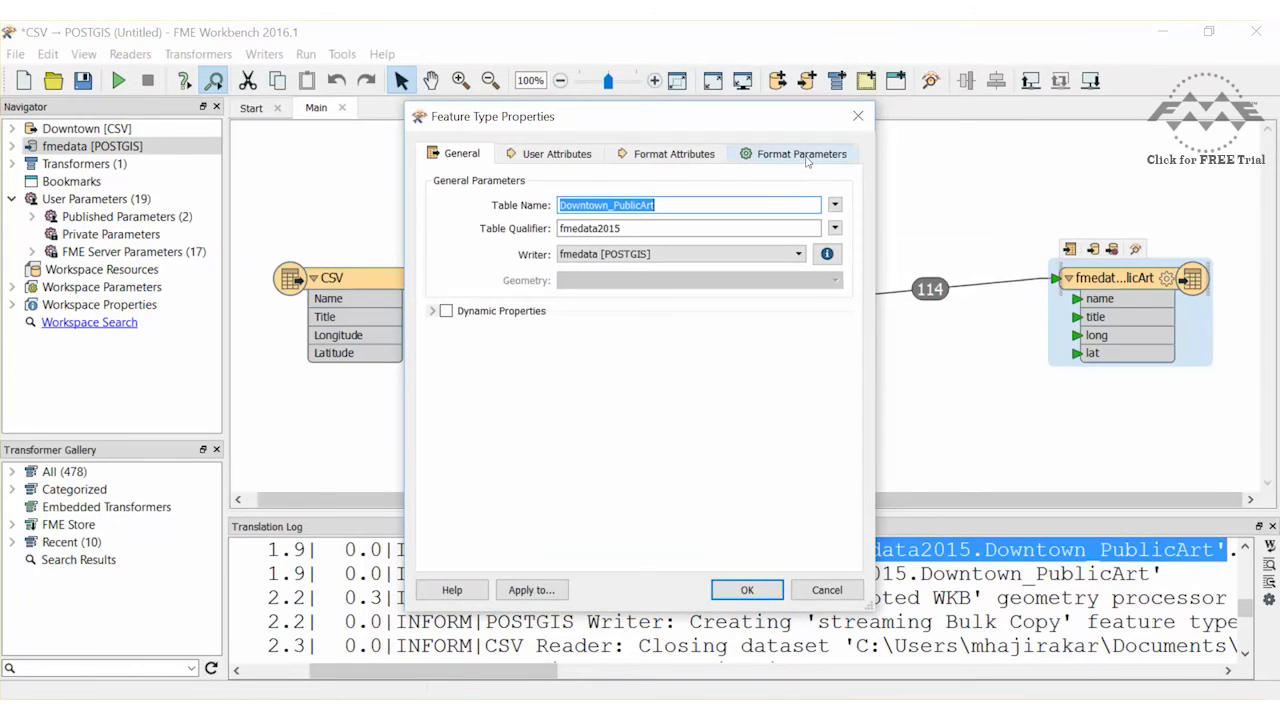
# Set the writer's Table Handling to Drop and Create.
pyautogui.click(806, 158)
pyautogui.click(796, 256)
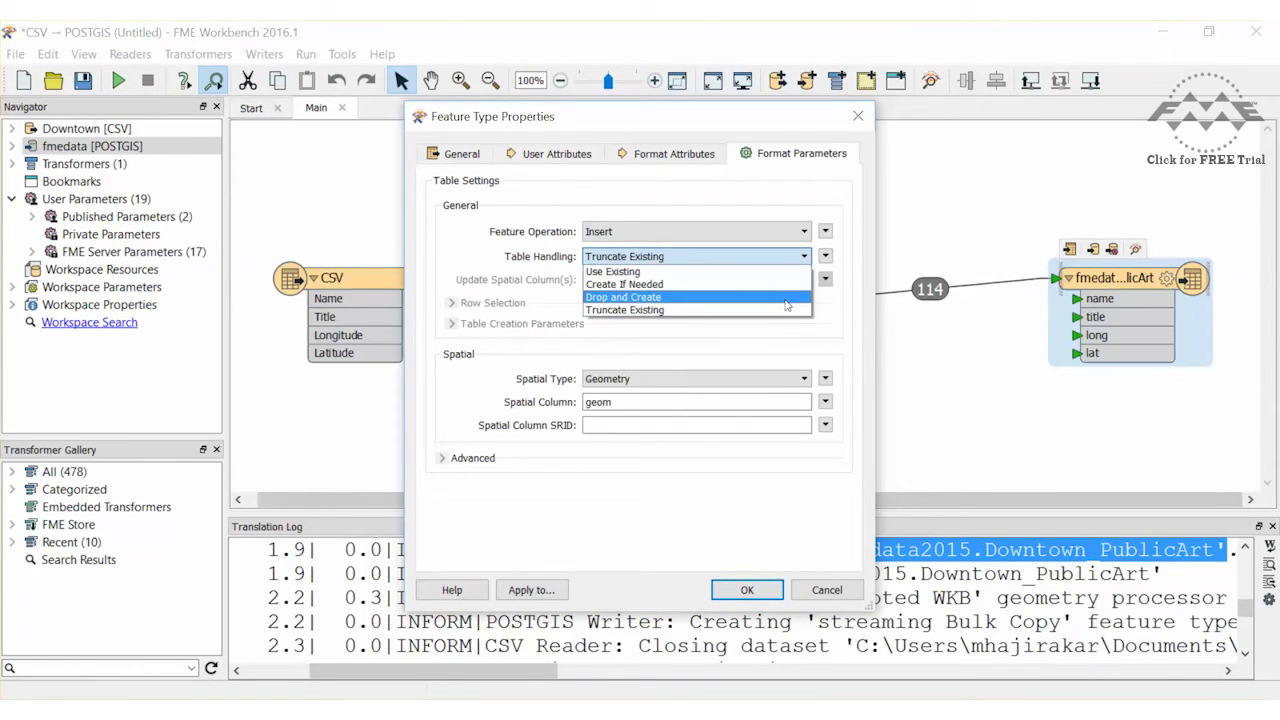
pyautogui.click(787, 305)
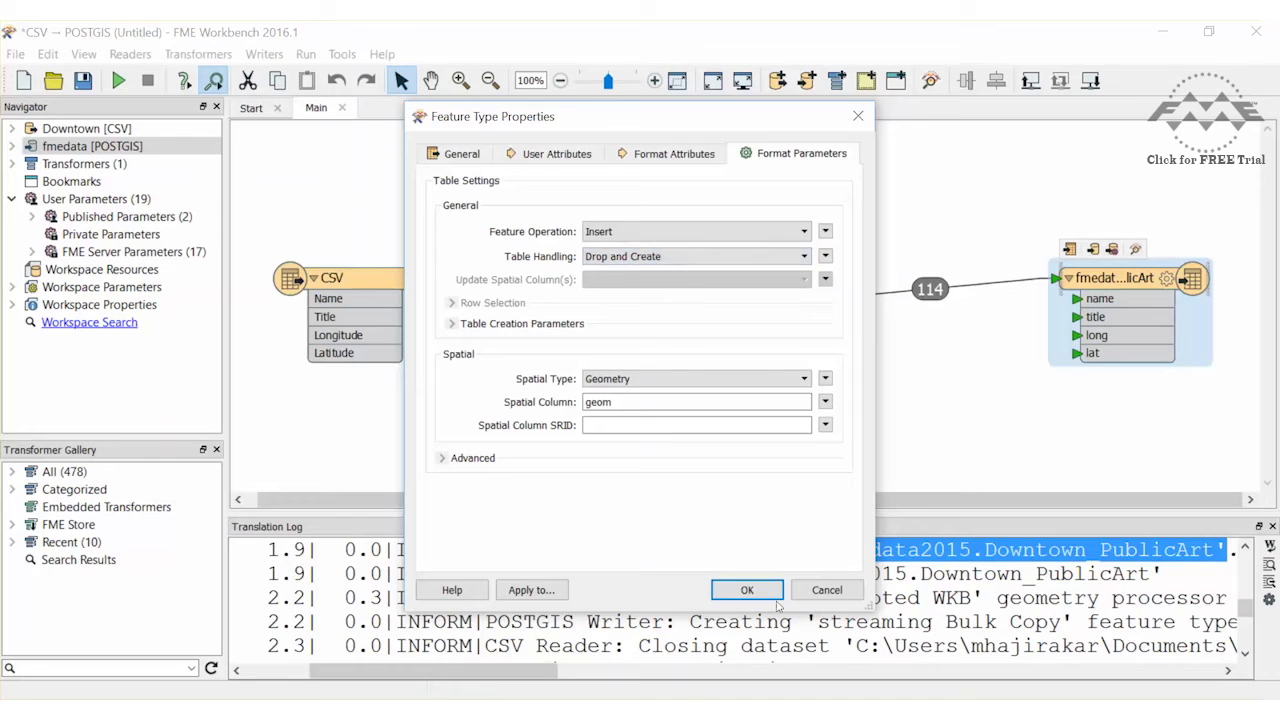
pyautogui.click(747, 590)
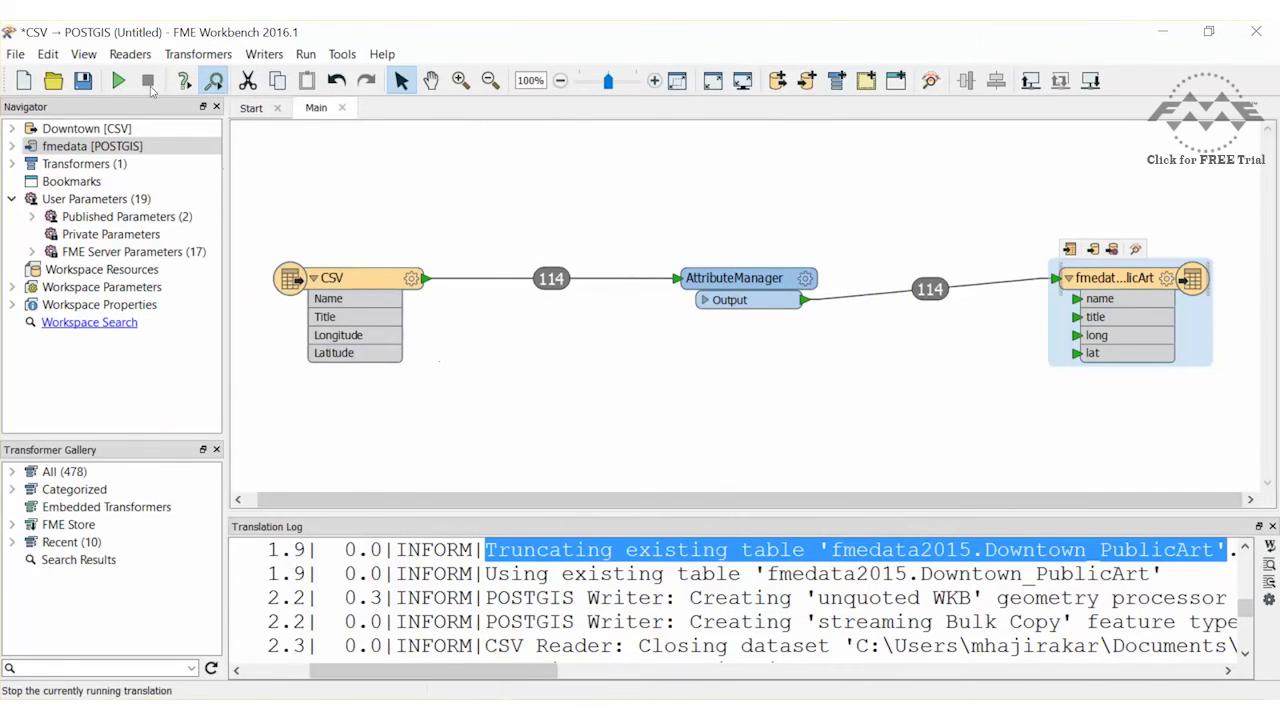
# Rerun the translation and check the log shows Downtown_PublicArt recreated with 114 features.
pyautogui.click(118, 80)
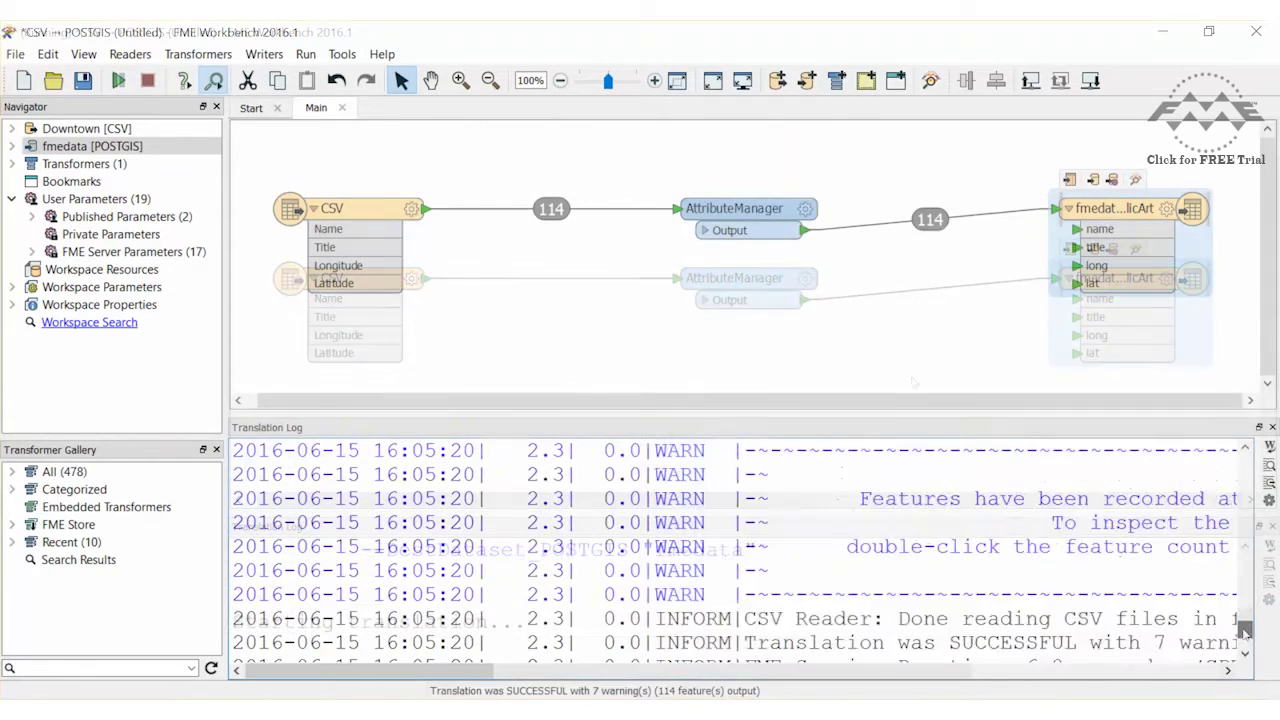
pyautogui.moveTo(1245, 628); pyautogui.dragTo(1245, 570)
pyautogui.moveTo(490, 670); pyautogui.dragTo(600, 670)
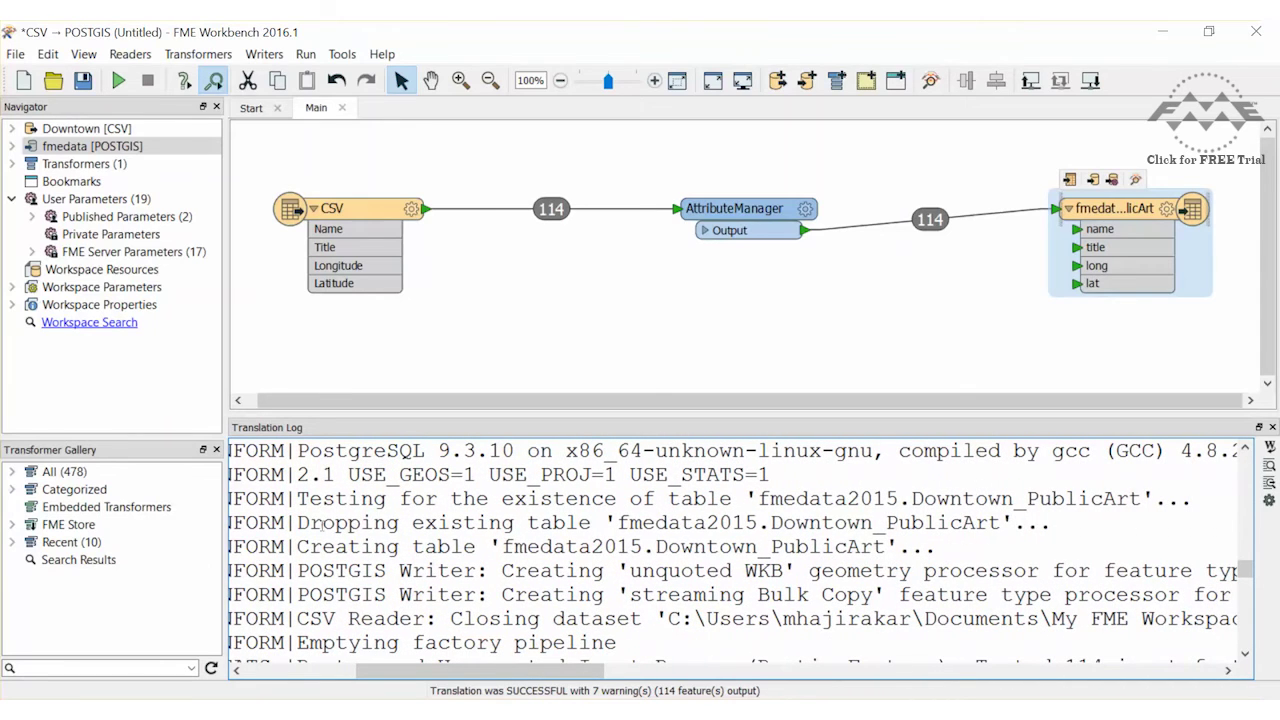
pyautogui.moveTo(297, 522); pyautogui.dragTo(975, 537)
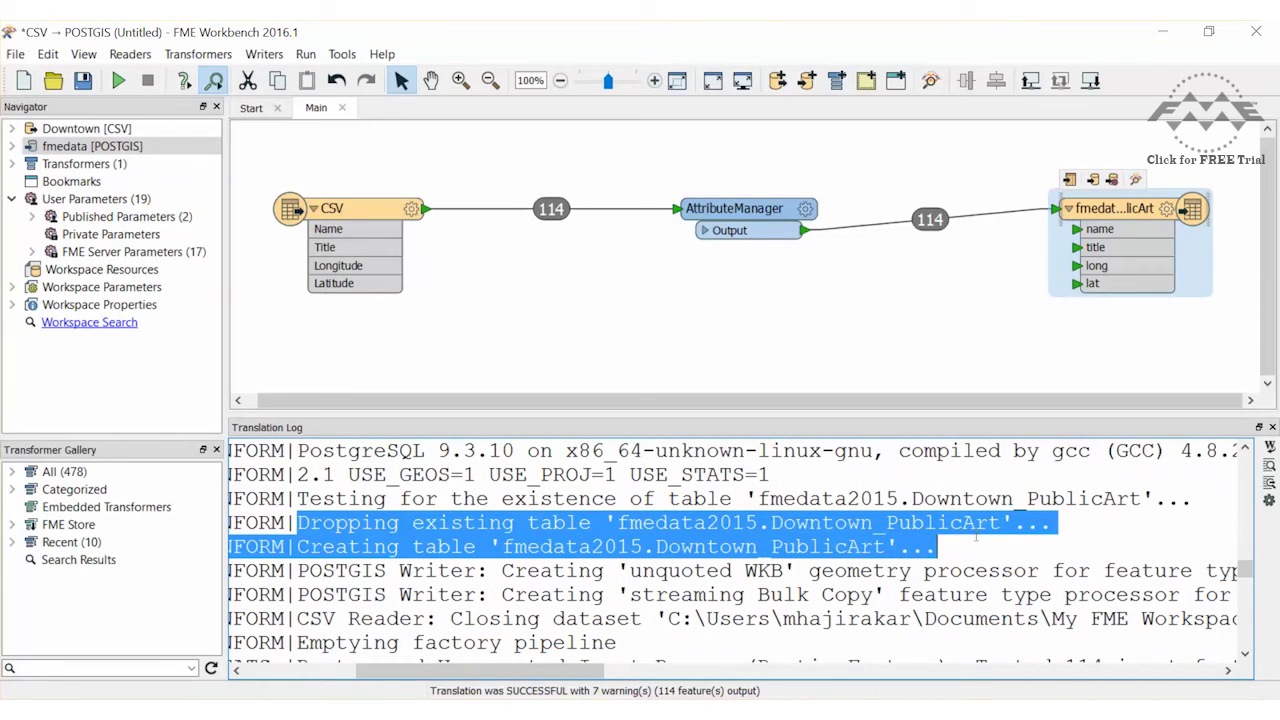
pyautogui.rightClick(1127, 207)
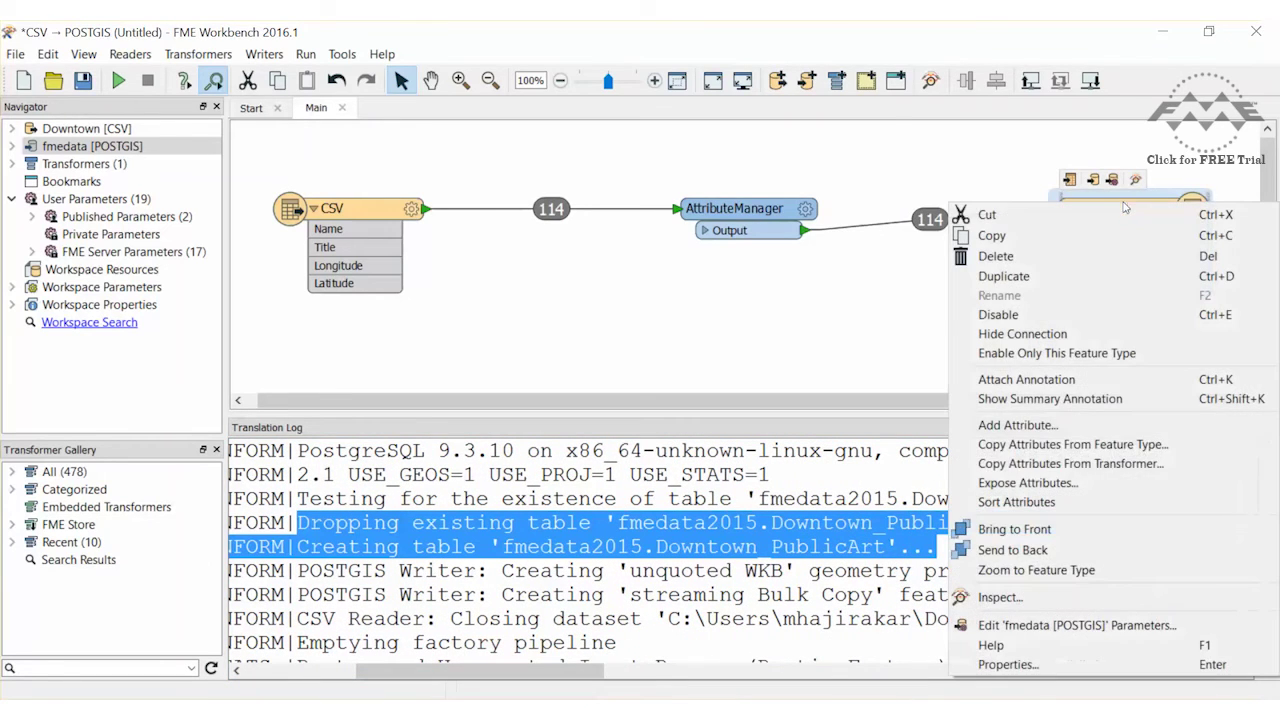
# Inspect the recreated Downtown_PublicArt table in FME Data Inspector.
pyautogui.click(1030, 598)
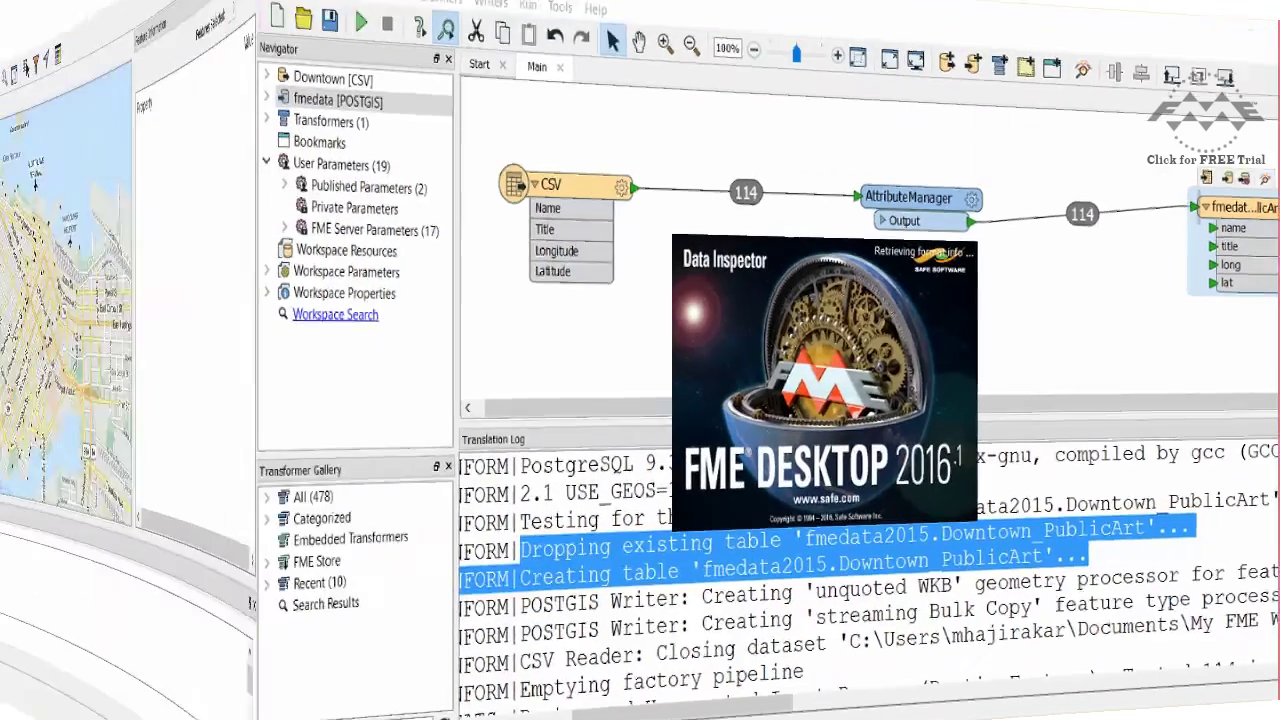